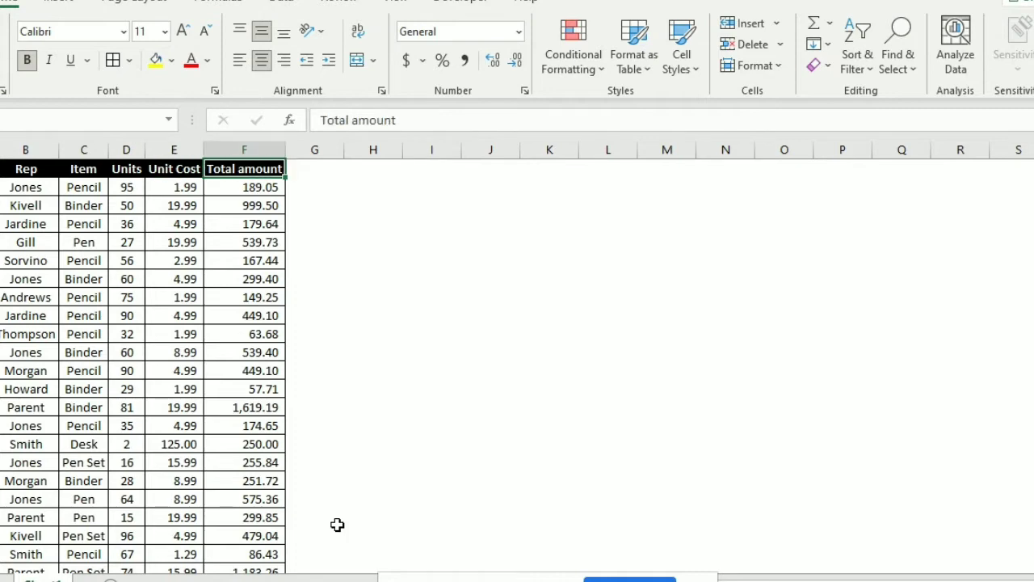
# Examine the extent of the sales table and its Units, Unit Cost and Total amount columns.
pyautogui.press('Home')
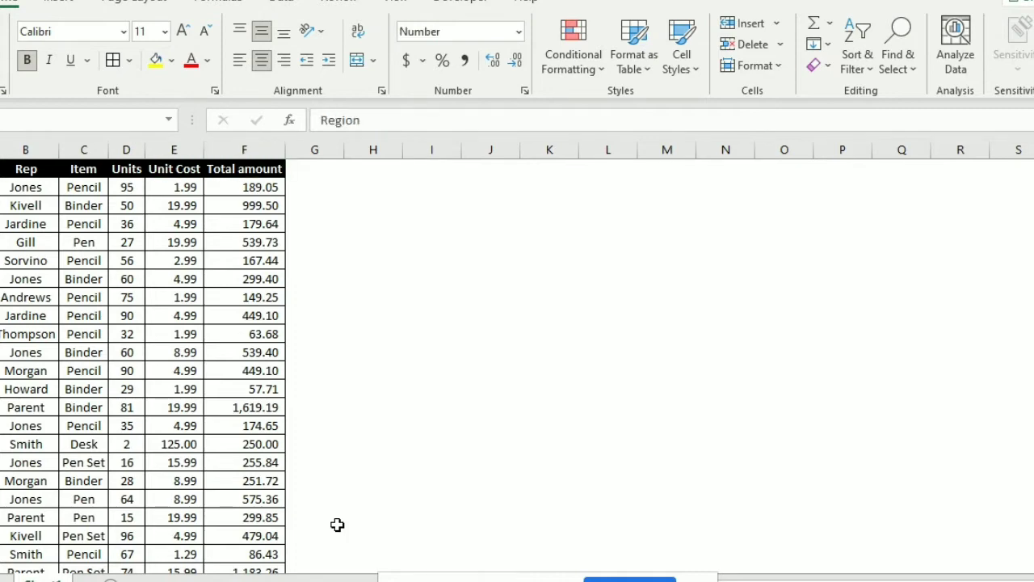
pyautogui.hotkey('ctrl', 'shift', 'Right')
pyautogui.hotkey('ctrl', 'shift', 'Down')
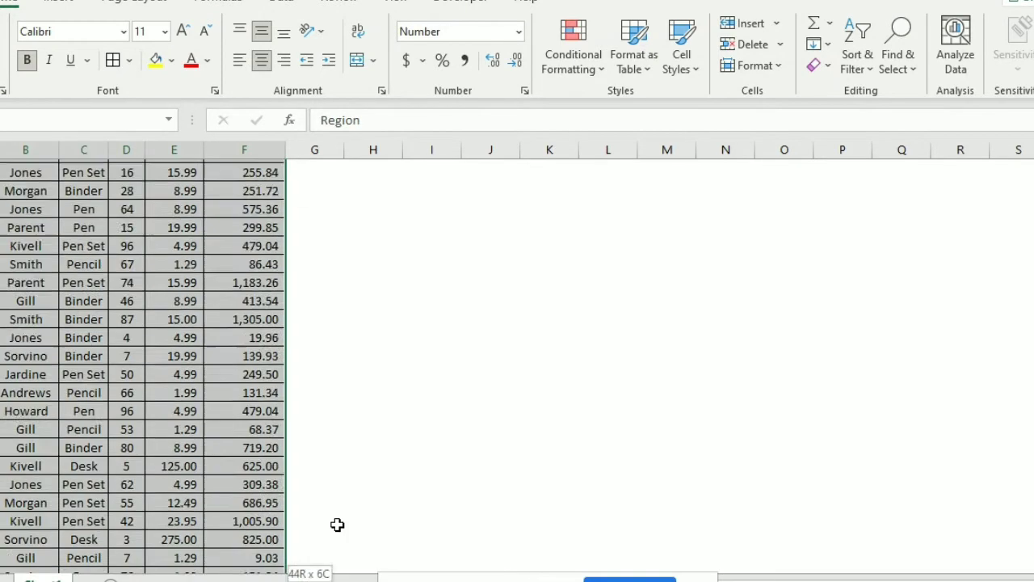
pyautogui.hotkey('ctrl', 'shift', 'Up')
pyautogui.press('Right')
pyautogui.press('Right')
pyautogui.press('Right')
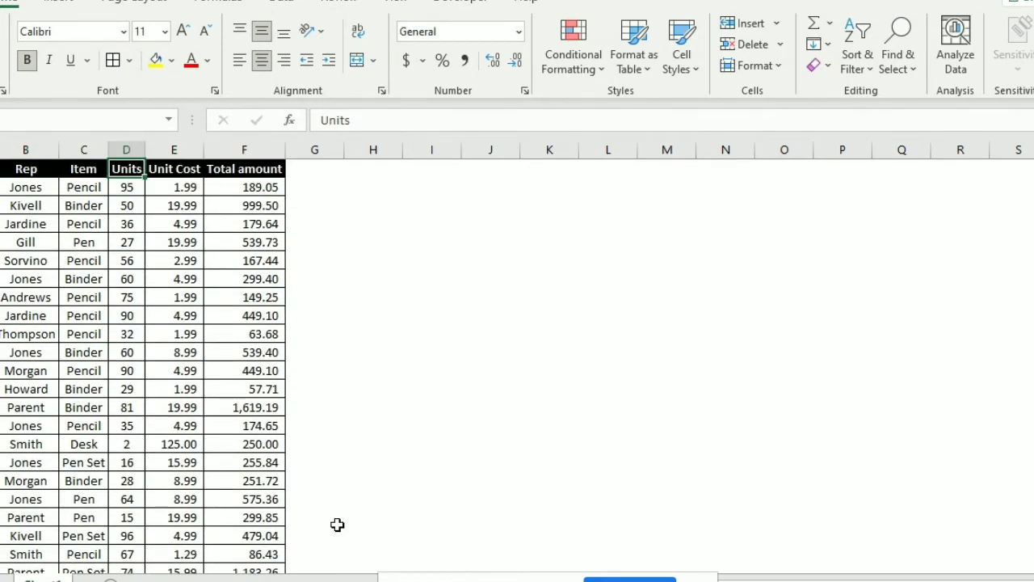
pyautogui.hotkey('ctrl', 'shift', 'Down')
pyautogui.hotkey('ctrl', 'shift', 'Up')
pyautogui.press('Right')
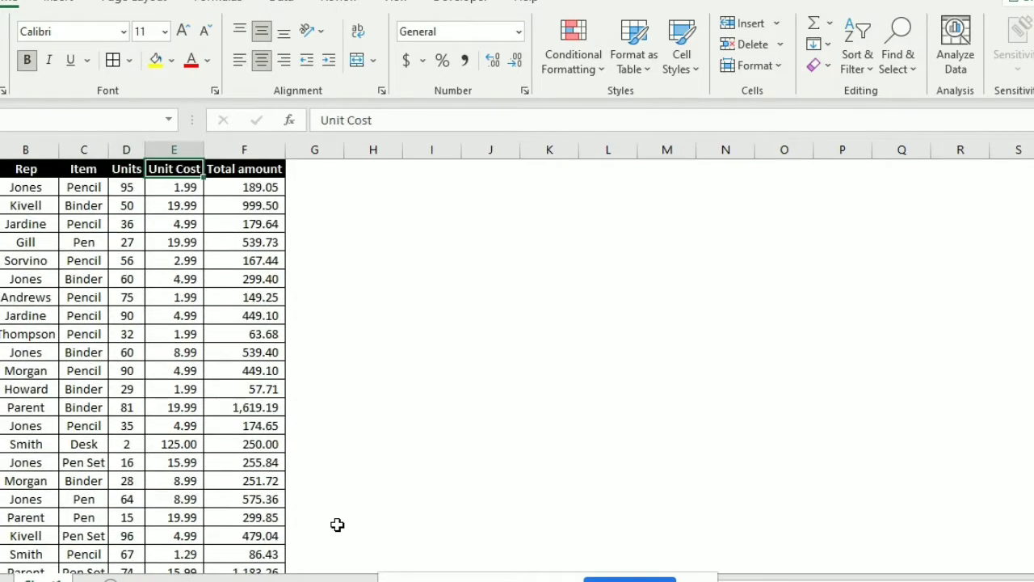
pyautogui.press('Down')
pyautogui.hotkey('ctrl', 'shift', 'Down')
pyautogui.press('Up')
pyautogui.press('Right')
pyautogui.press('Down')
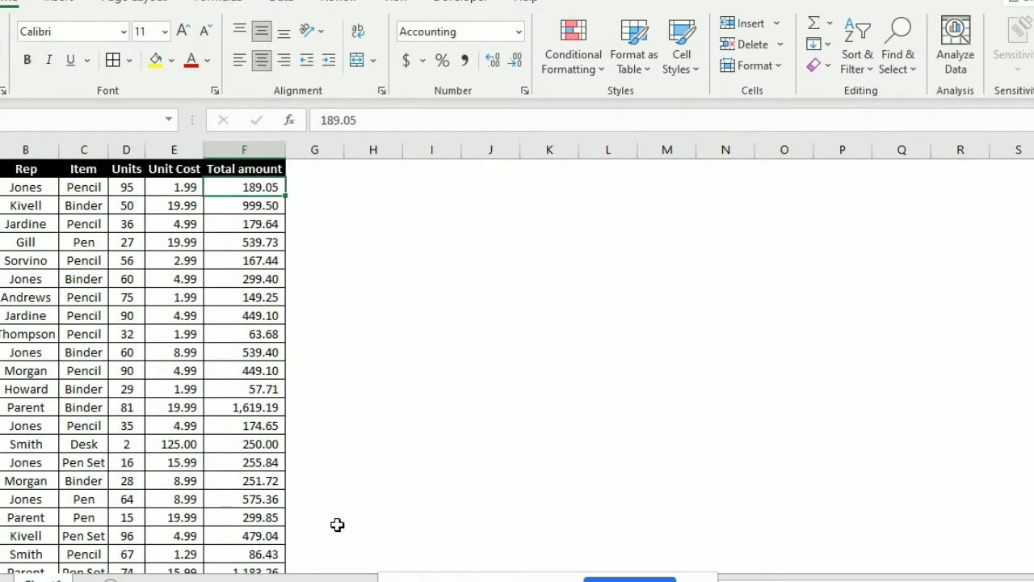
pyautogui.hotkey('ctrl', 'shift', 'Down')
pyautogui.press('Up')
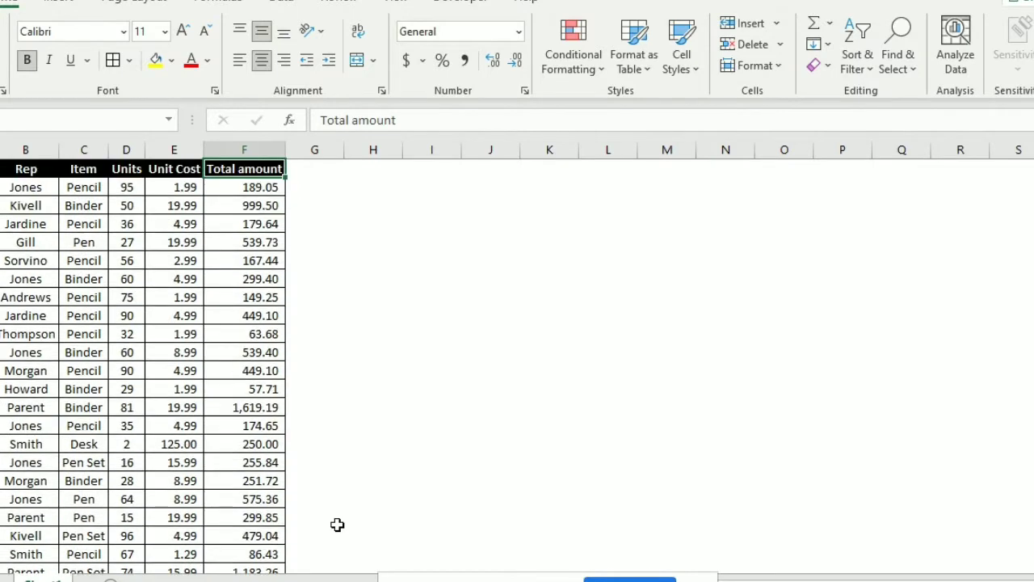
# Enter =SUBTOTAL(9,D2:D44) in the first empty cell below the Units data.
pyautogui.press('Left')
pyautogui.press('Left')
pyautogui.hotkey('ctrl', 'Down')
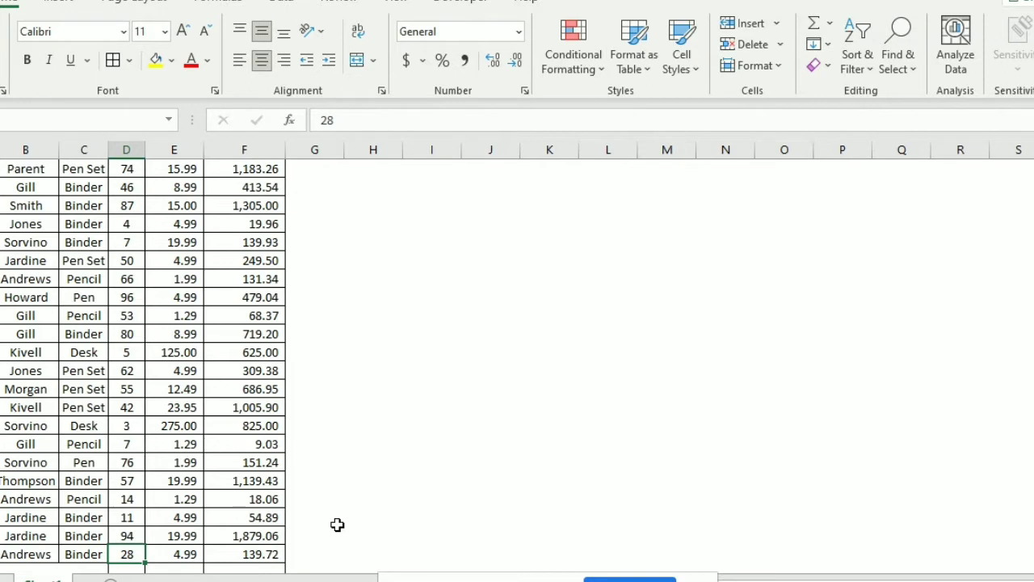
pyautogui.press('Down')
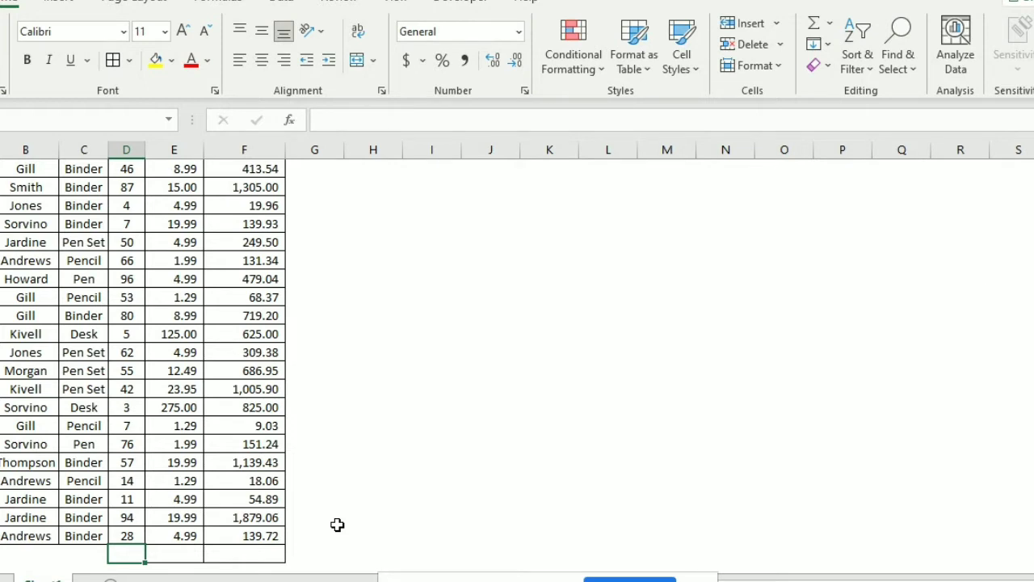
pyautogui.write('=s')
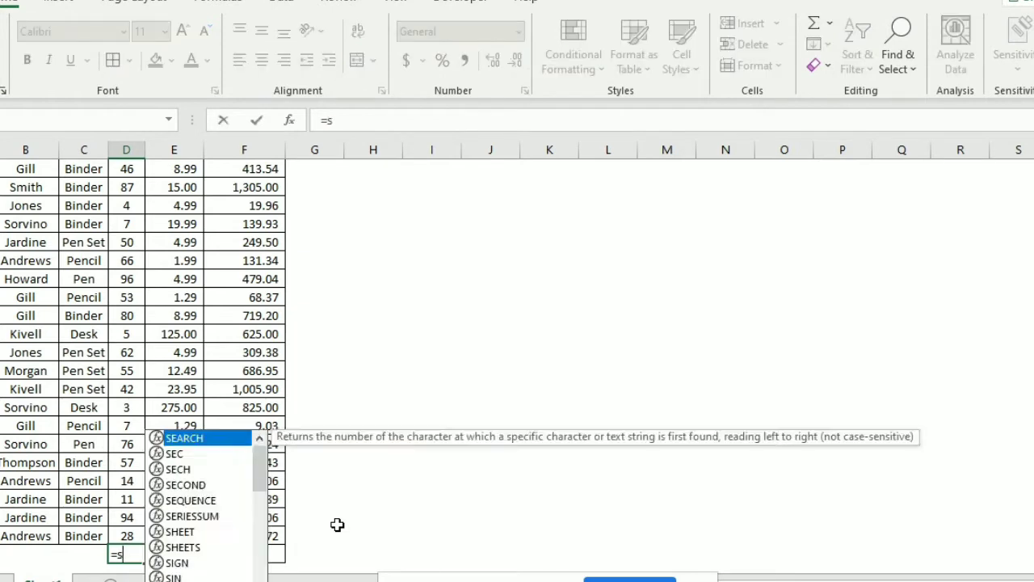
pyautogui.write('ubtotal')
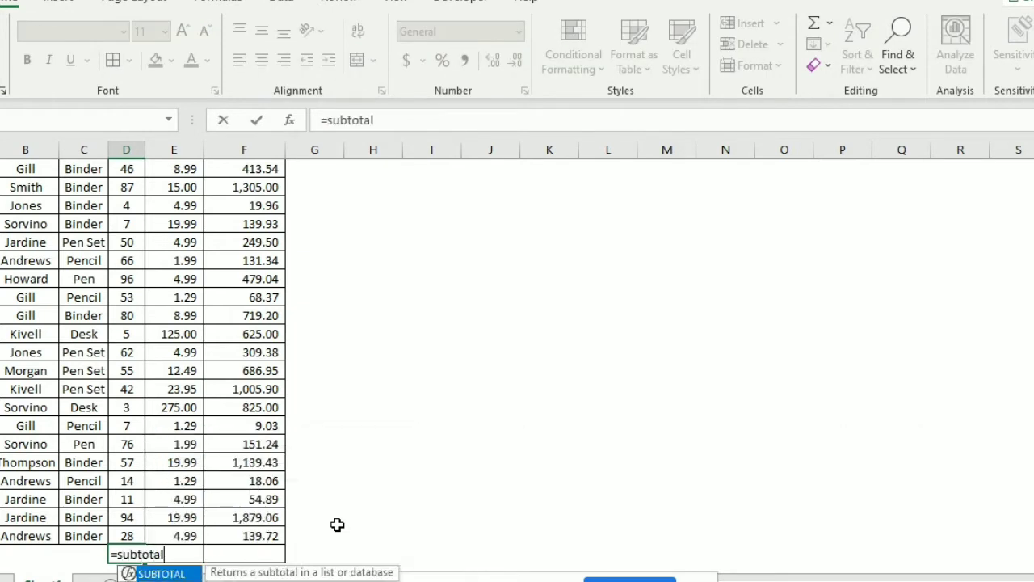
pyautogui.write('(')
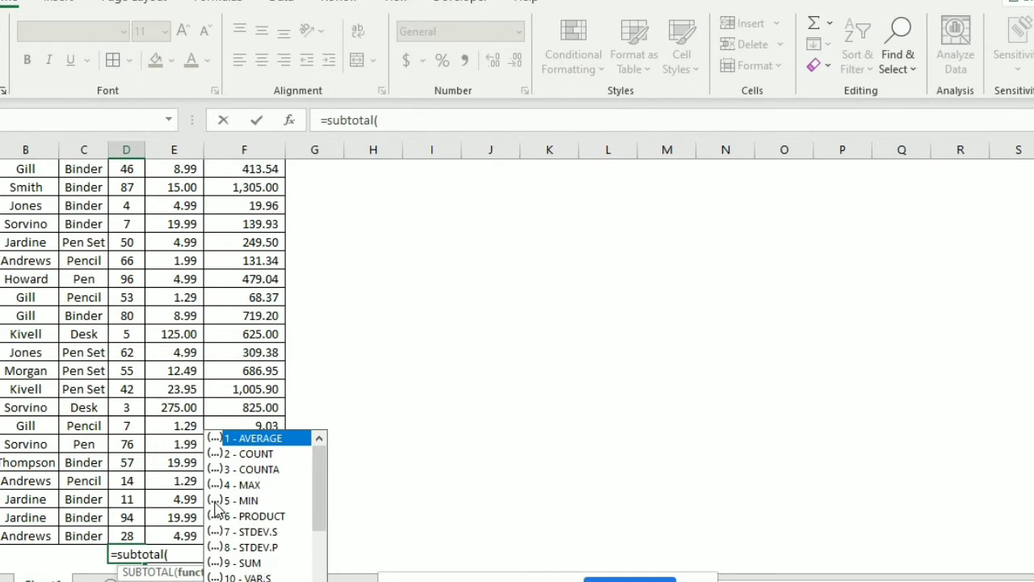
pyautogui.doubleClick(249, 564)
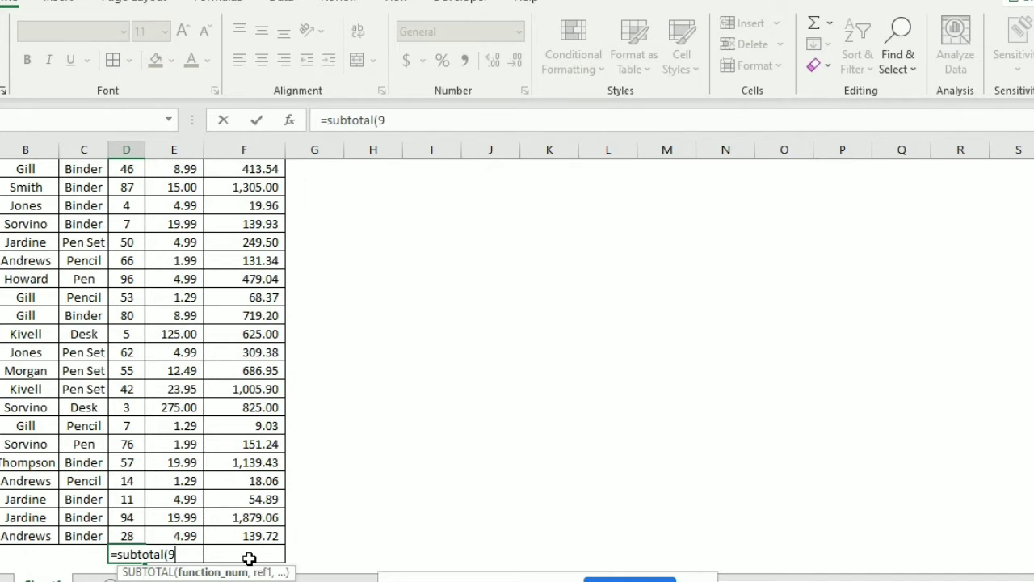
pyautogui.write(',')
pyautogui.press('Up')
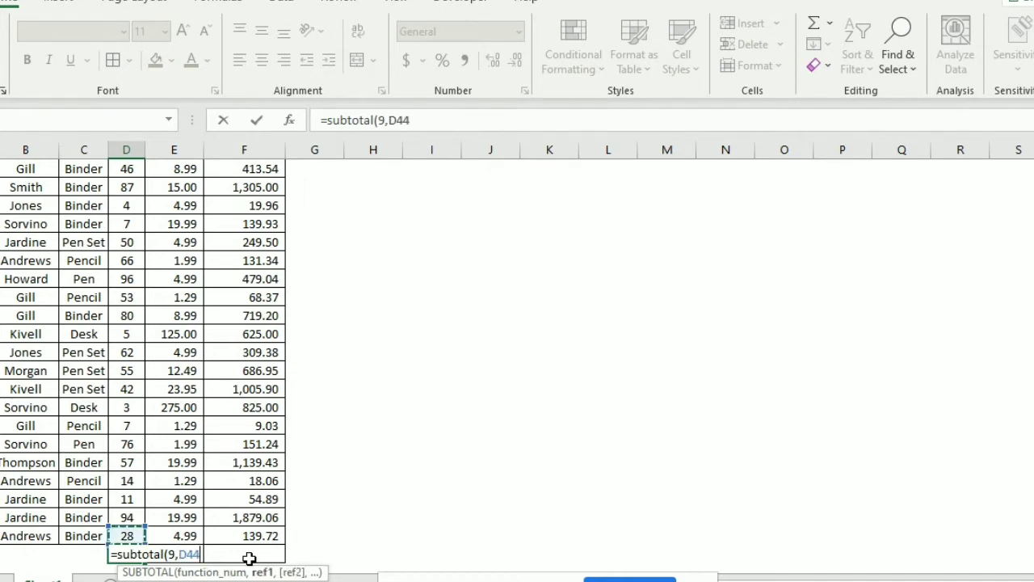
pyautogui.hotkey('ctrl', 'shift', 'Up')
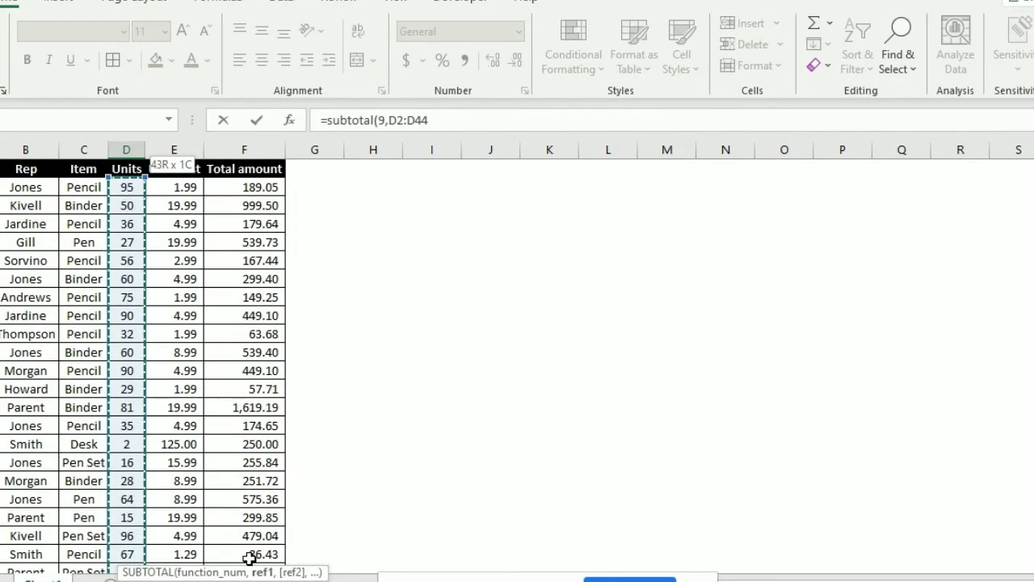
pyautogui.press('Return')
# Fill the Units subtotal formula across to the cells below Unit Cost and Total amount.
pyautogui.press('Up')
pyautogui.hotkey('shift', 'Right')
pyautogui.hotkey('shift', 'Right')
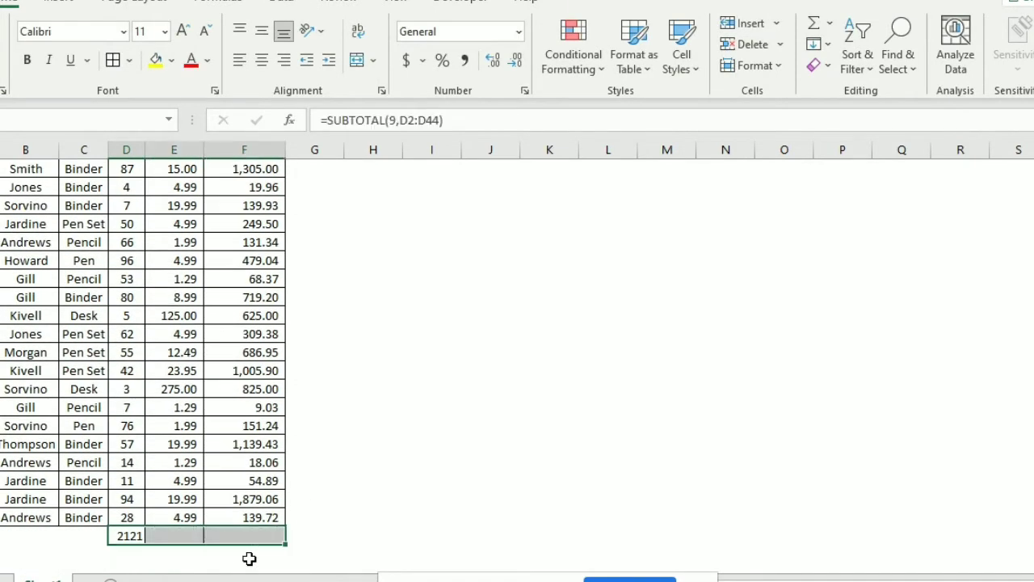
pyautogui.hotkey('ctrl', 'r')
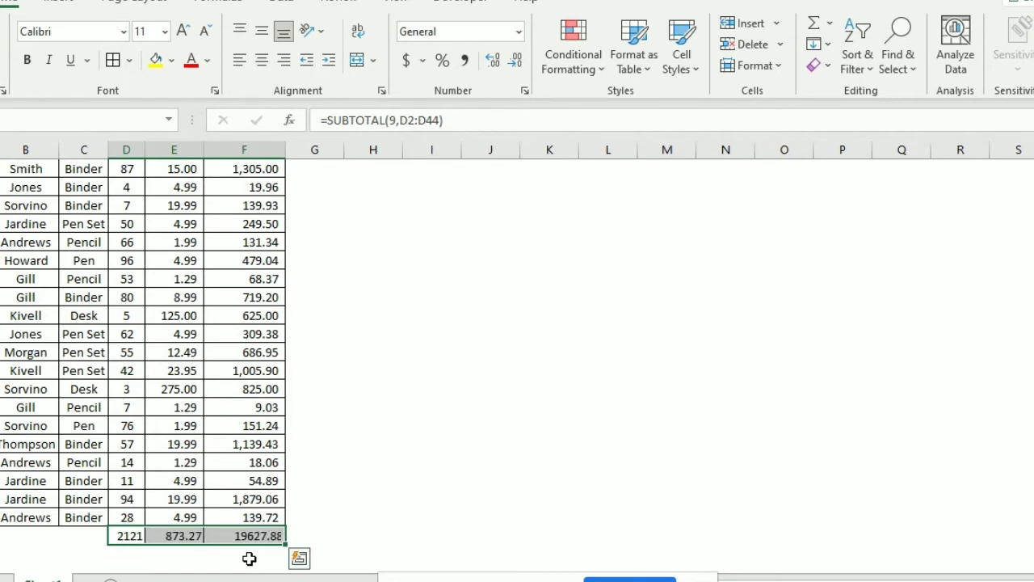
# Check the three subtotal formulas against the data ranges of the Units, Unit Cost and Total amount columns.
pyautogui.press('Right')
pyautogui.press('Right')
pyautogui.press('Left')
pyautogui.press('Left')
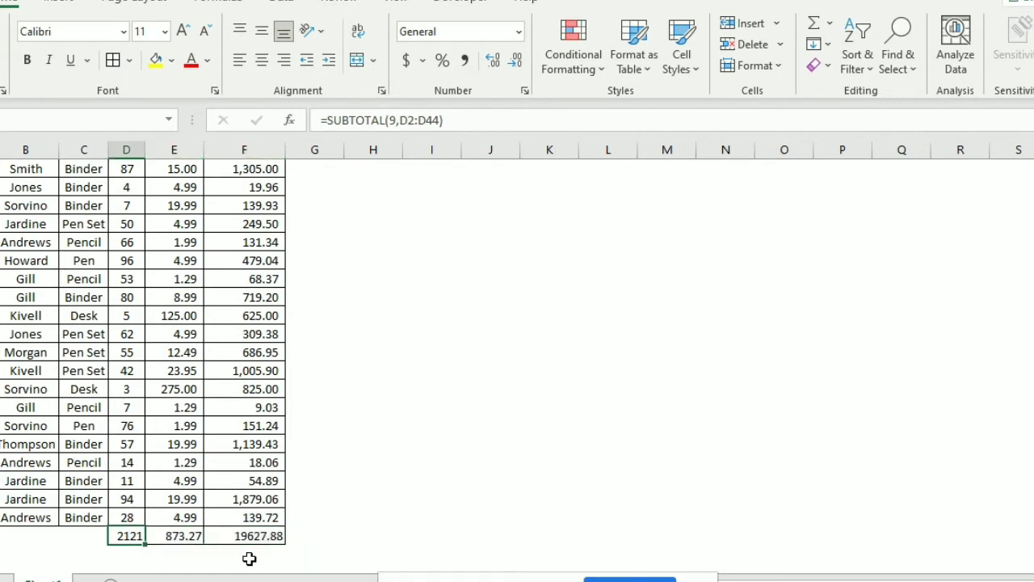
pyautogui.press('Right')
pyautogui.press('Left')
pyautogui.press('Up')
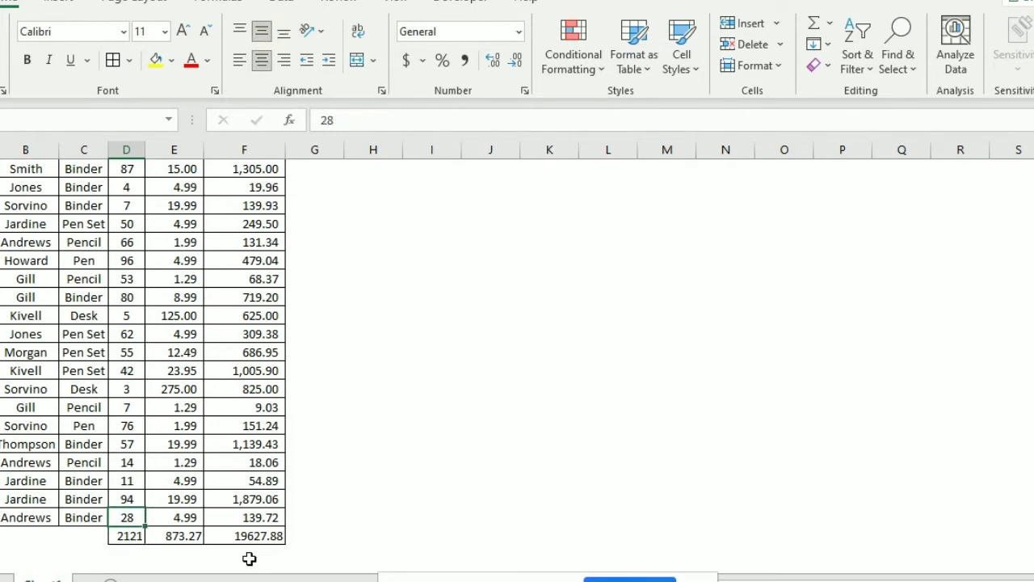
pyautogui.hotkey('ctrl', 'shift', 'Up')
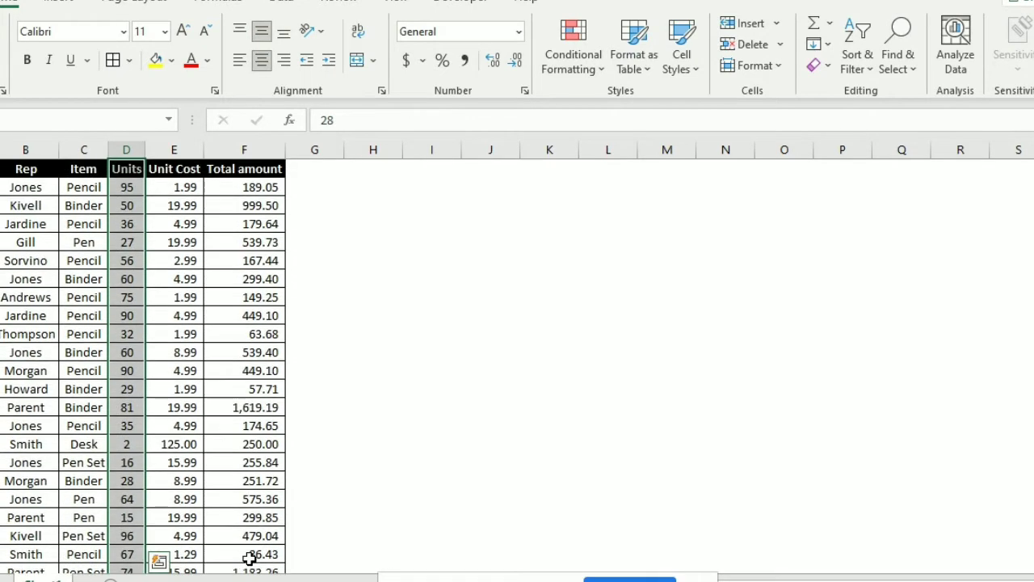
pyautogui.hotkey('ctrl', 'Down')
pyautogui.hotkey('ctrl', 'Up')
pyautogui.press('Down')
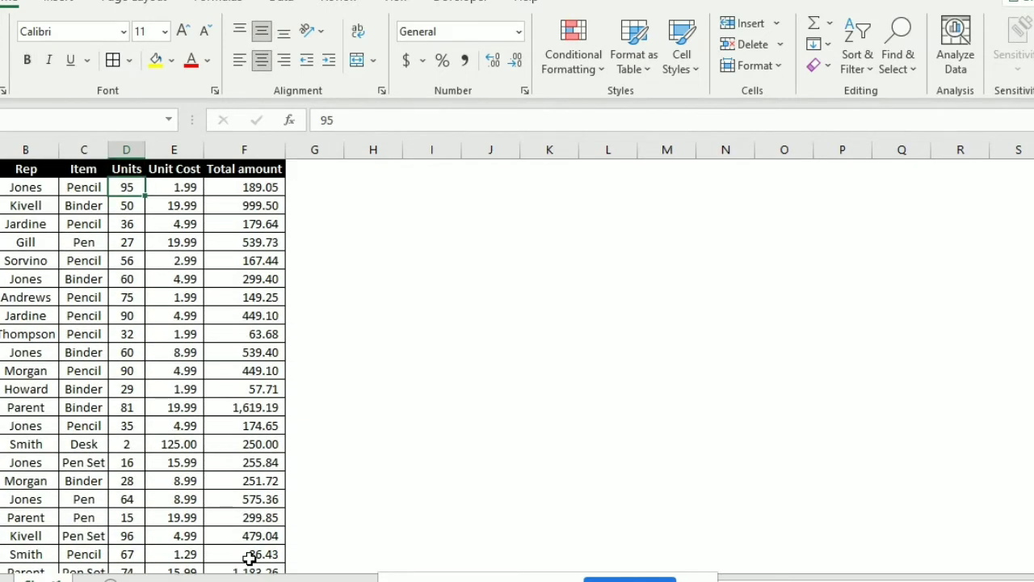
pyautogui.hotkey('ctrl', 'shift', 'Down')
pyautogui.hotkey('shift', 'Up')
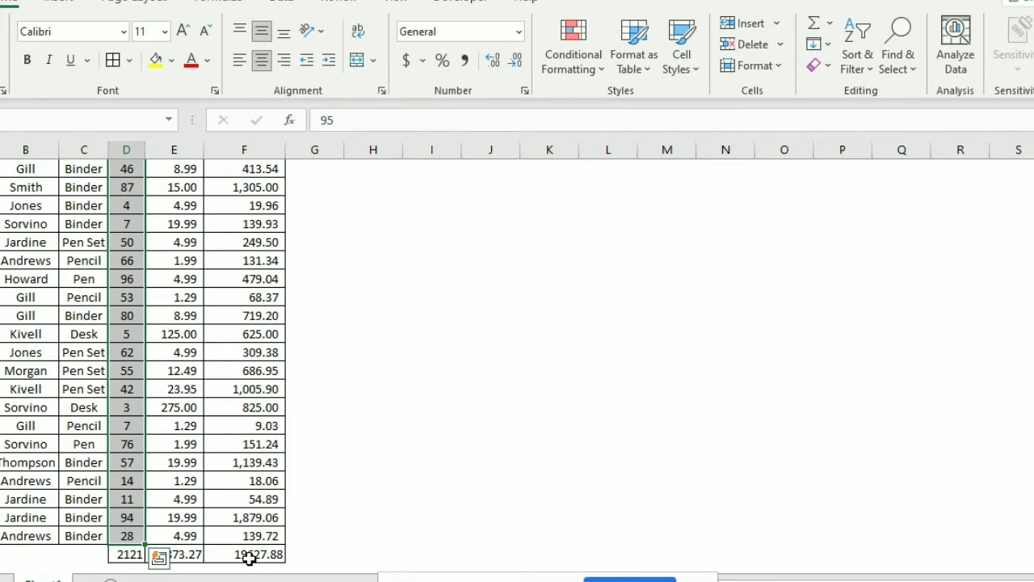
pyautogui.click(187, 554)
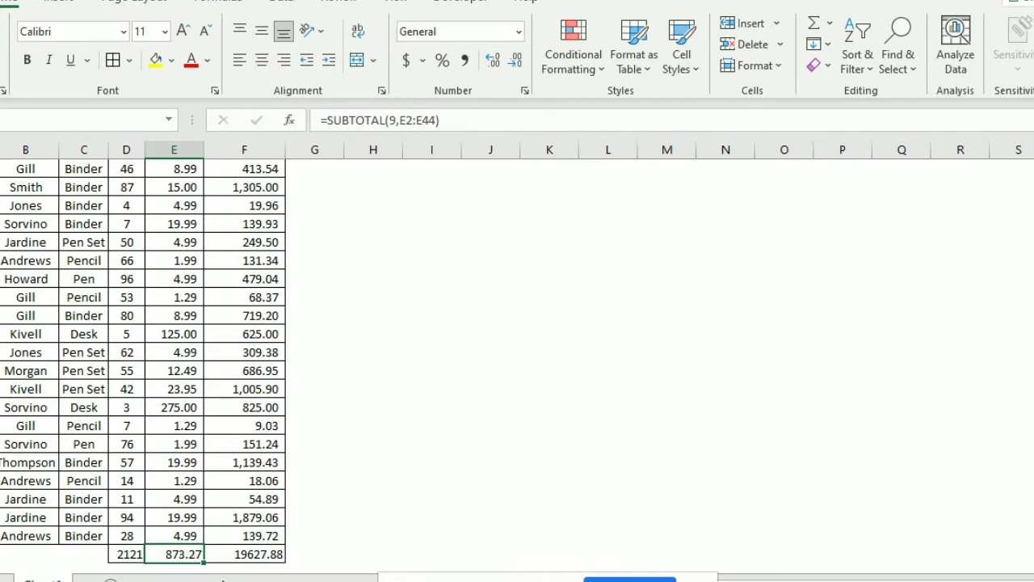
pyautogui.click(227, 557)
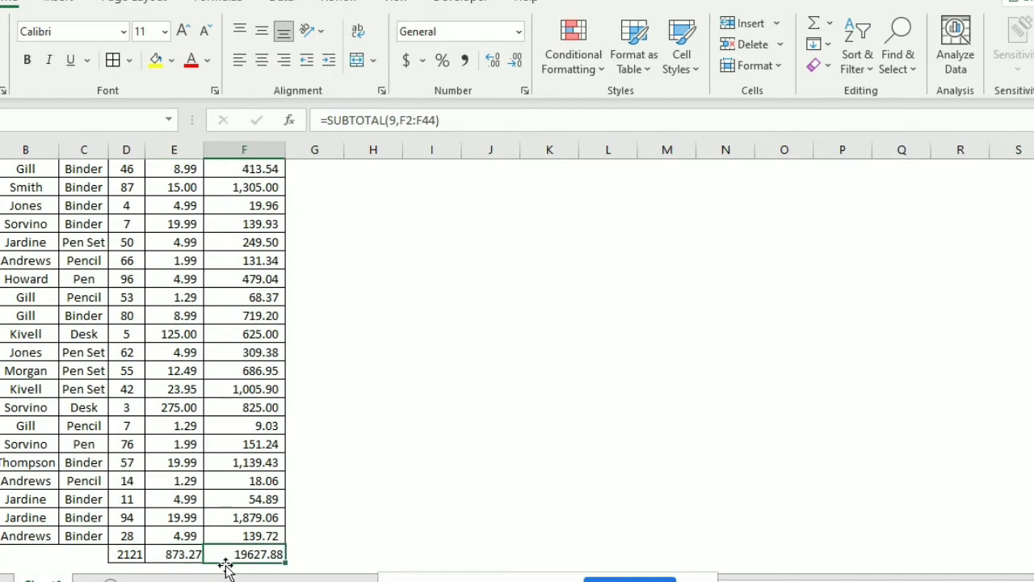
pyautogui.press('Up')
pyautogui.hotkey('ctrl', 'shift', 'Up')
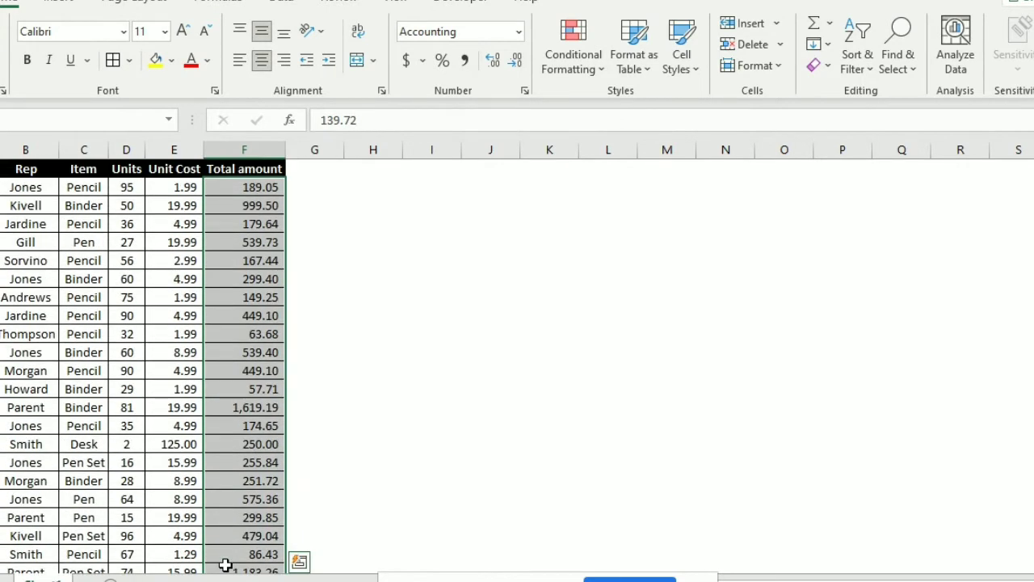
pyautogui.hotkey('ctrl', 'q')
pyautogui.press('Escape')
# Highlight the three subtotal cells below Units, Unit Cost and Total amount with yellow fill.
pyautogui.press('Left')
pyautogui.press('Left')
pyautogui.press('Down')
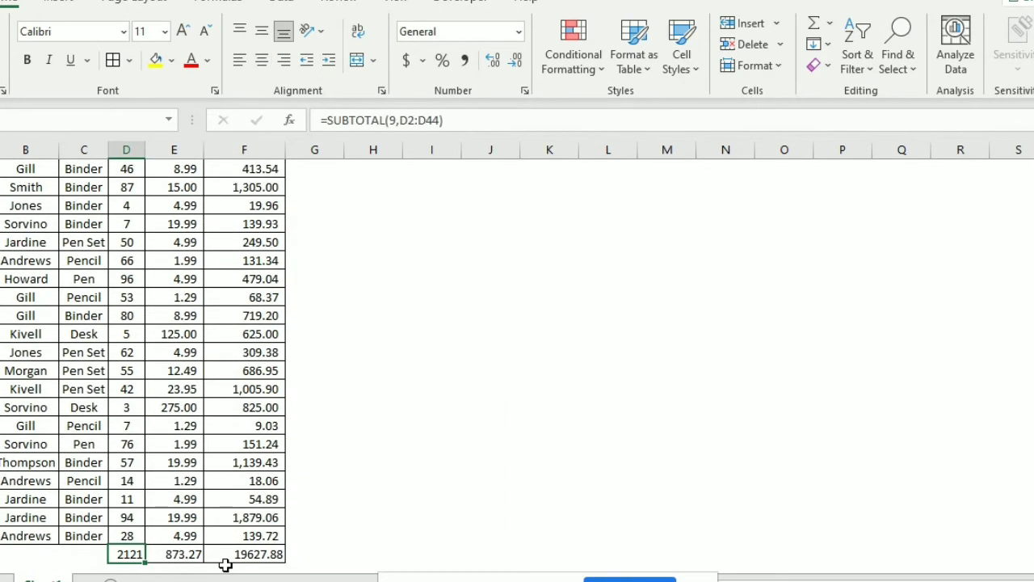
pyautogui.hotkey('ctrl', 'shift', 'Right')
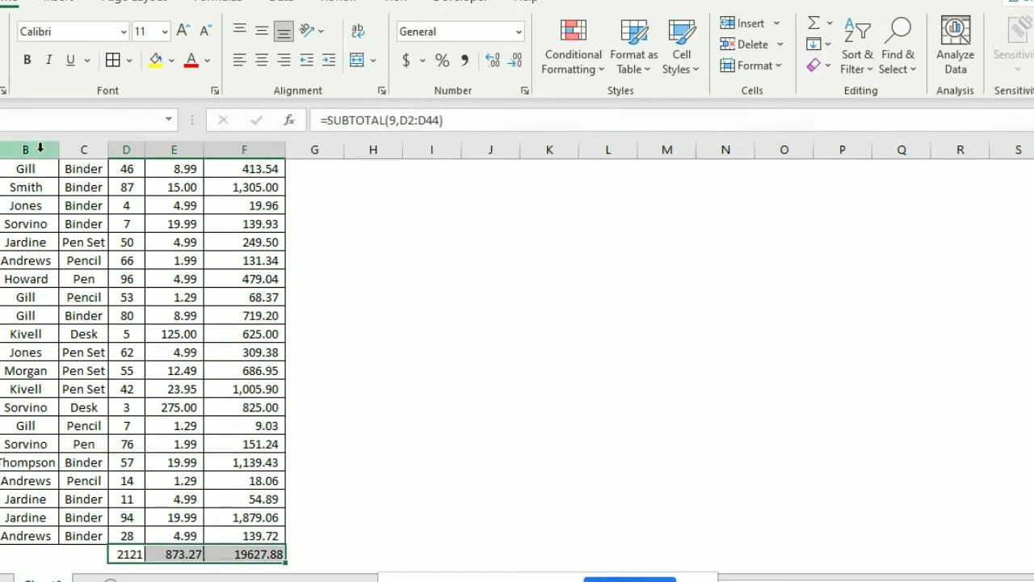
pyautogui.click(156, 62)
pyautogui.press('Down')
pyautogui.press('Up')
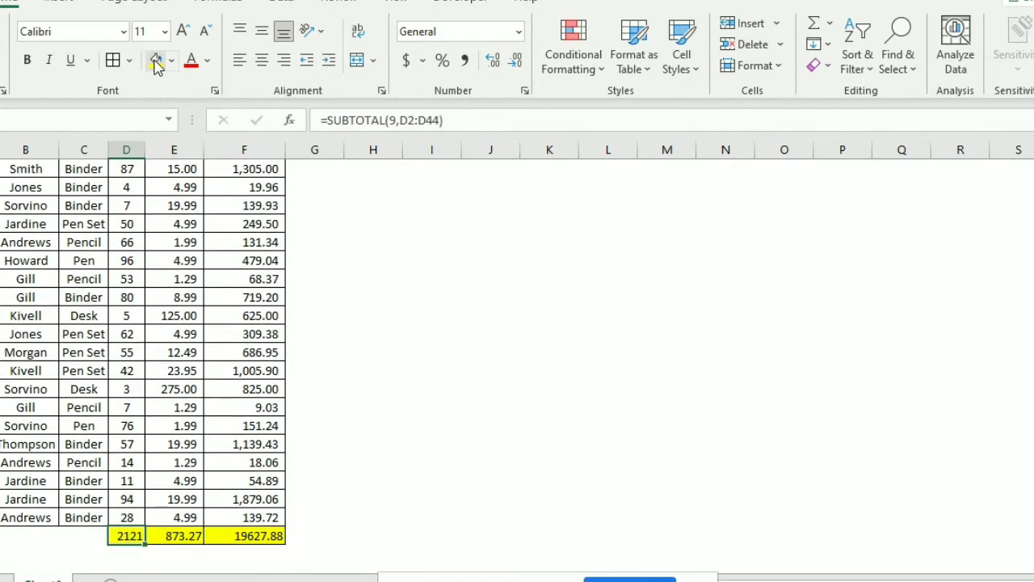
# Copy the three subtotal cells and paste them as values only into I1:K1.
pyautogui.hotkey('ctrl', 'shift', 'Right')
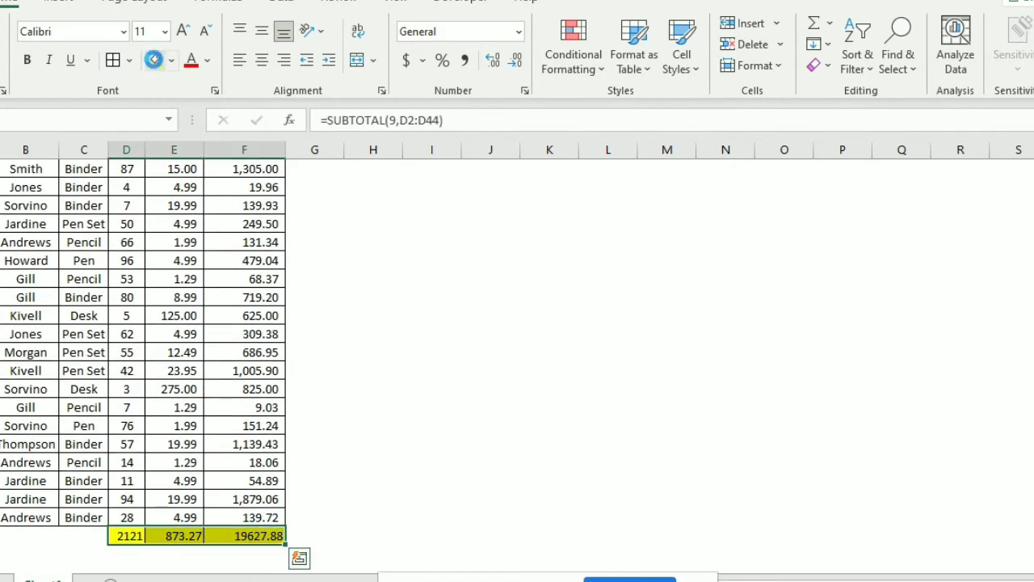
pyautogui.hotkey('ctrl', 'c')
pyautogui.hotkey('ctrl', 'Up')
pyautogui.hotkey('ctrl', 'Right')
pyautogui.press('Right')
pyautogui.press('Right')
pyautogui.press('Right')
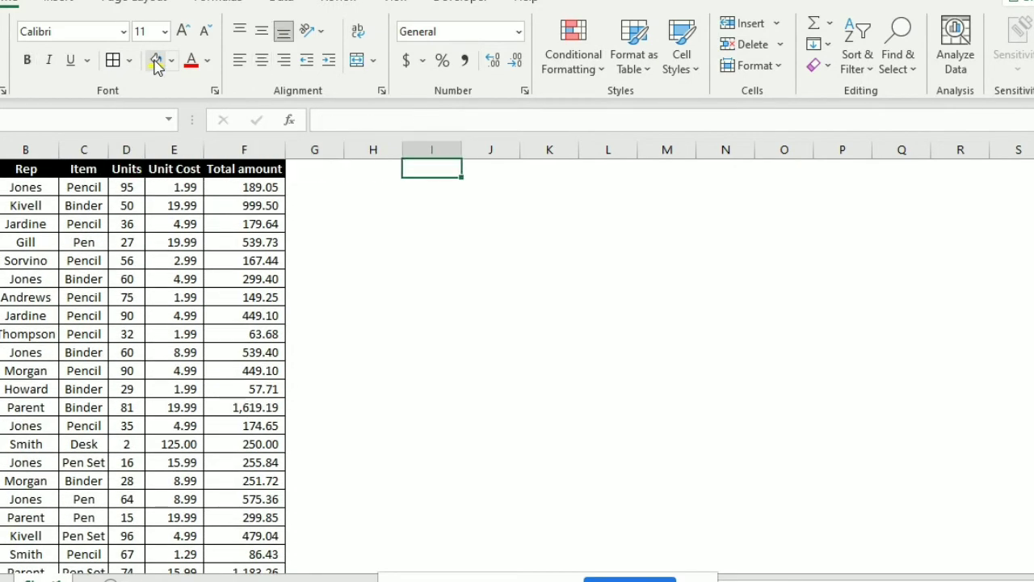
pyautogui.hotkey('shift', 'F10')
pyautogui.press('s')
pyautogui.press('v')
pyautogui.press('Return')
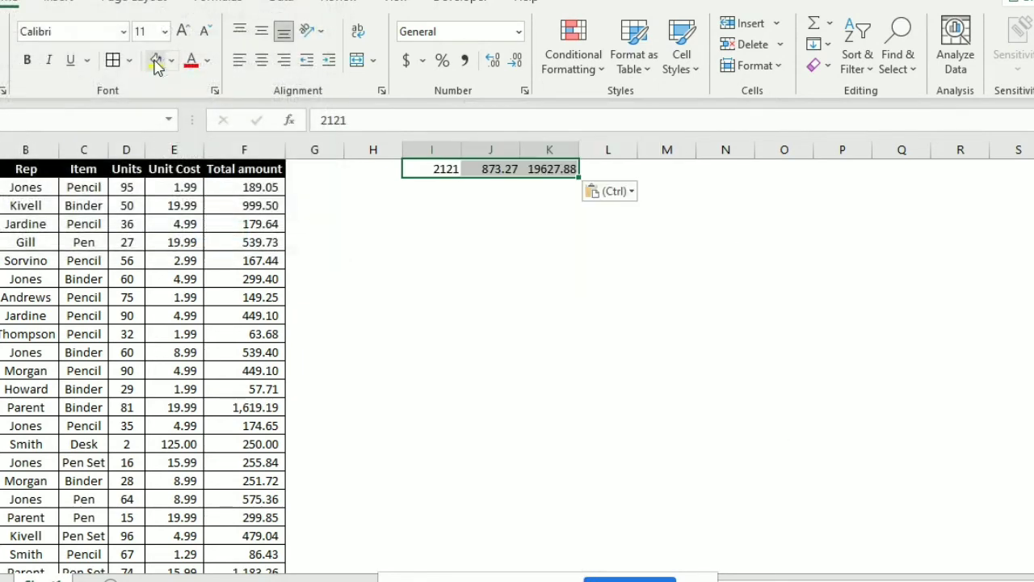
# Review the pasted static values in I1:K1 beside the table.
pyautogui.press('Left')
pyautogui.press('Right')
pyautogui.press('Left')
pyautogui.press('Left')
pyautogui.press('Left')
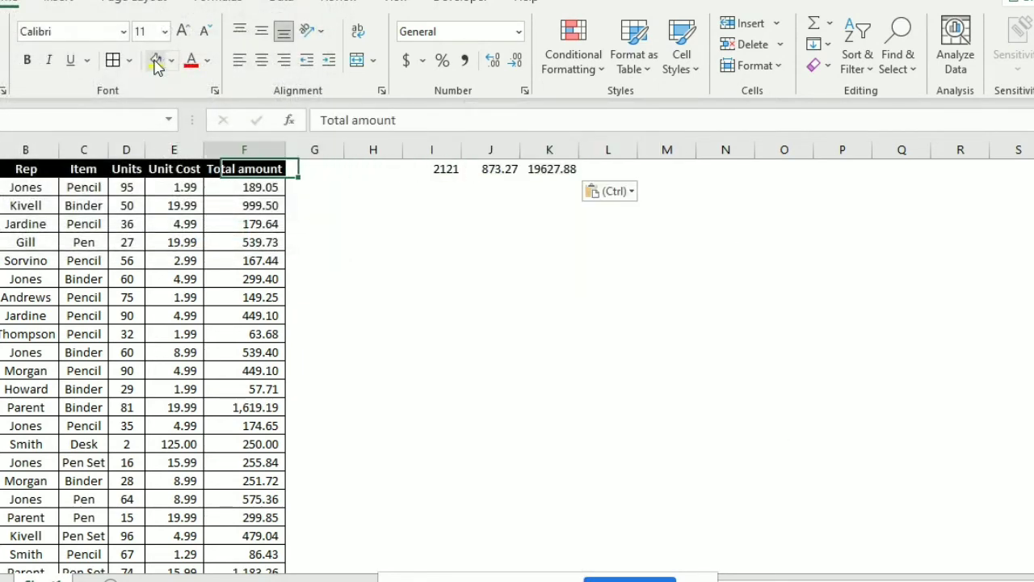
pyautogui.press('Right')
pyautogui.press('Right')
pyautogui.press('Right')
pyautogui.press('Right')
pyautogui.press('Left')
pyautogui.hotkey('shift', 'Right')
pyautogui.hotkey('shift', 'Right')
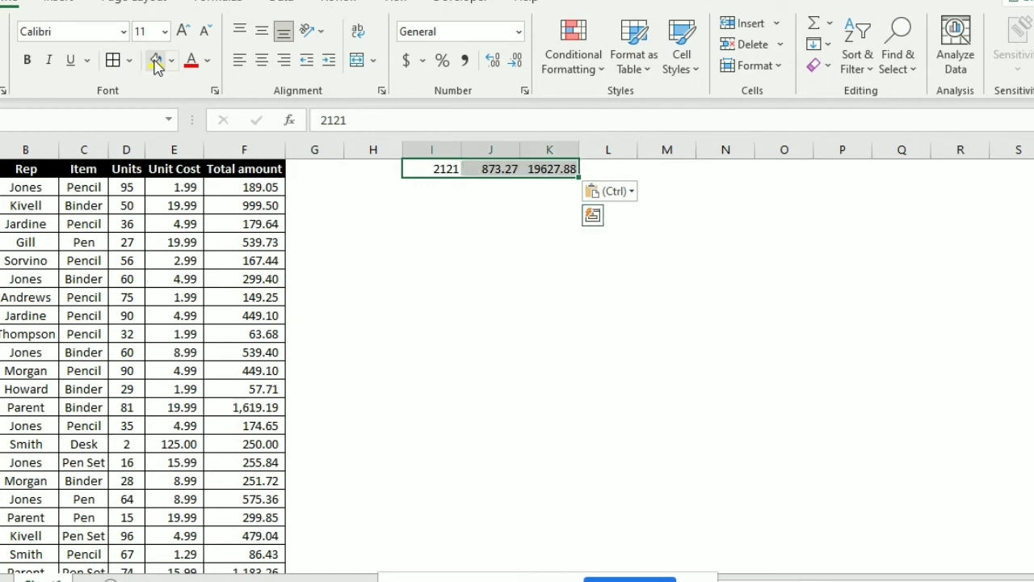
pyautogui.press('Right')
pyautogui.press('Right')
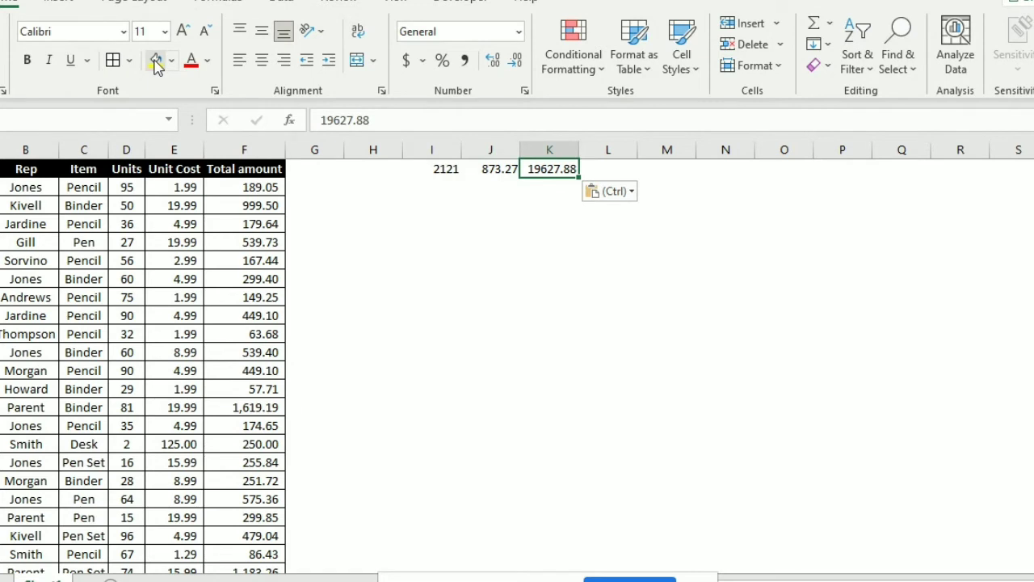
# Turn on filters for the table's header row, starting from the Region heading.
pyautogui.press('Left')
pyautogui.press('Left')
pyautogui.press('Left')
pyautogui.press('Left')
pyautogui.press('Left')
pyautogui.press('Left')
pyautogui.press('Left')
pyautogui.press('Left')
pyautogui.press('Left')
pyautogui.press('Left')
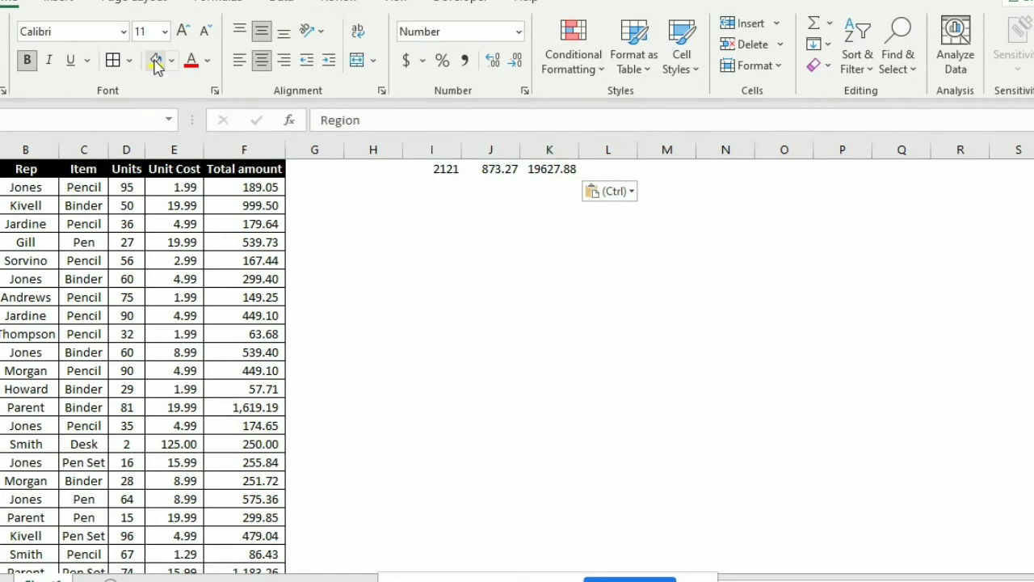
pyautogui.hotkey('alt', 'd')
pyautogui.press('f')
pyautogui.press('f')
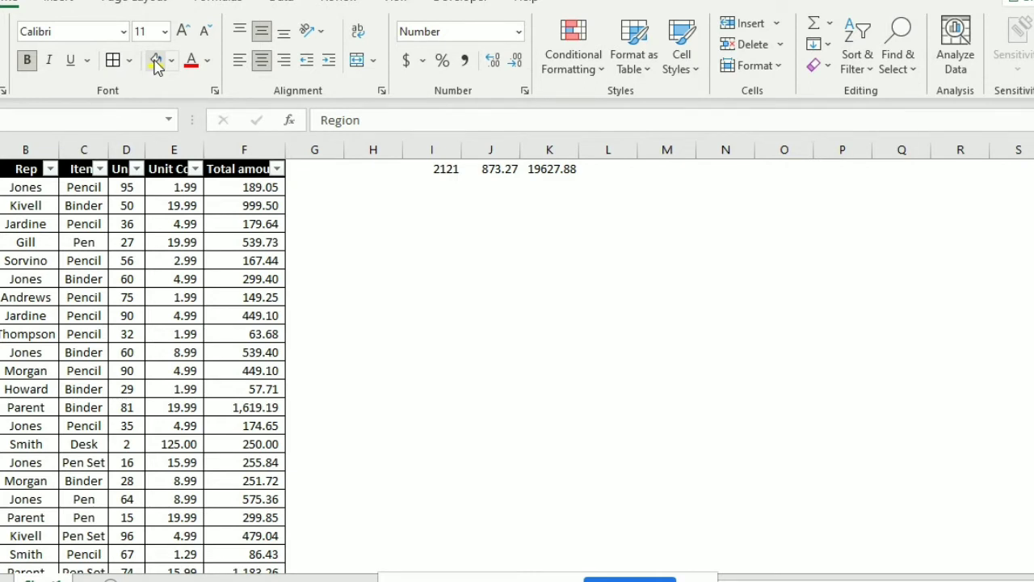
# Filter the Item column to show only the Binder rows.
pyautogui.press('Right')
pyautogui.press('Right')
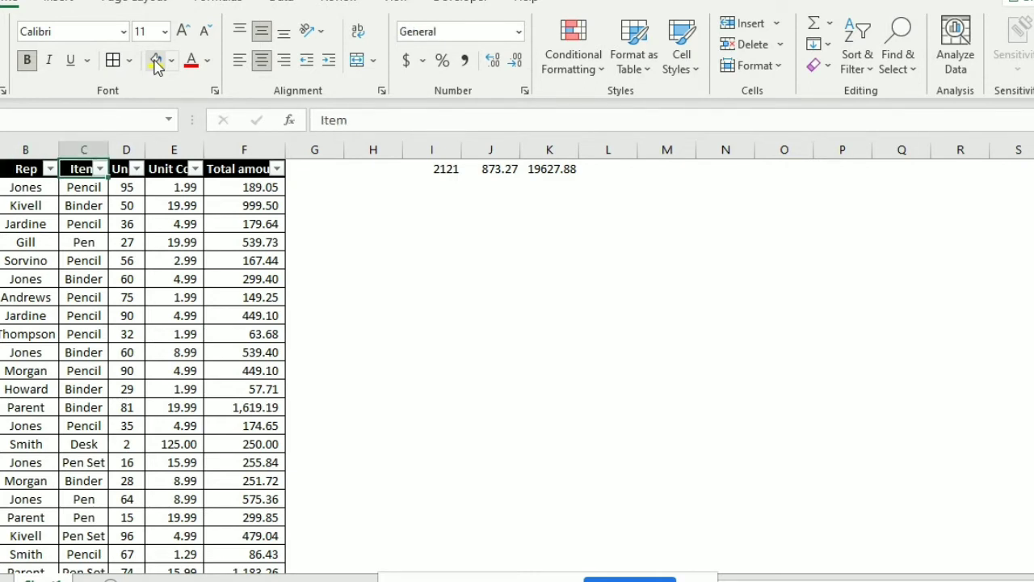
pyautogui.hotkey('alt', 'Down')
pyautogui.press('Down')
pyautogui.press('Down')
pyautogui.press('Down')
pyautogui.press('Down')
pyautogui.press('Down')
pyautogui.press('Down')
pyautogui.press('Down')
pyautogui.press('Down')
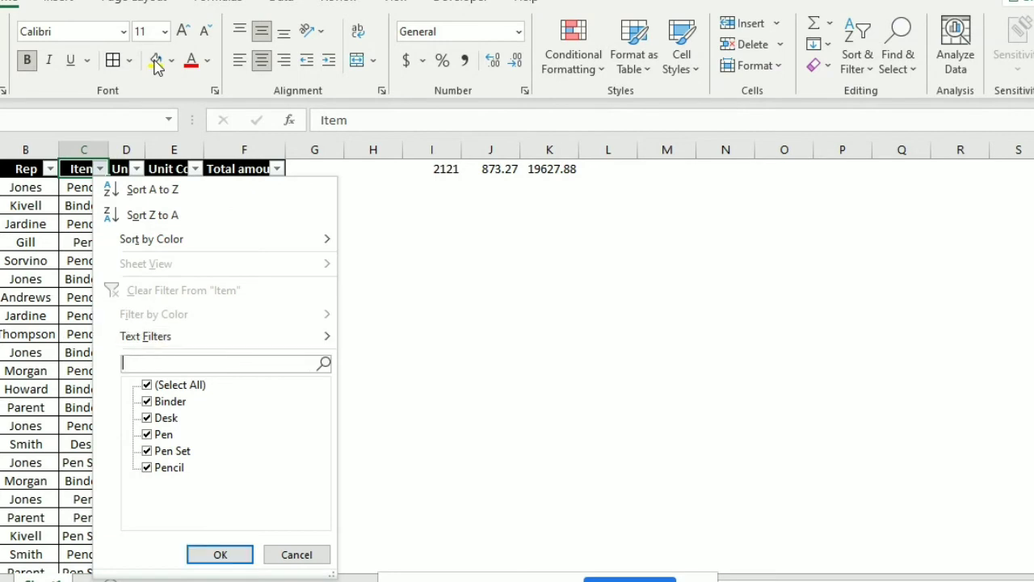
pyautogui.press('Down')
pyautogui.press('space')
pyautogui.press('Down')
pyautogui.press('space')
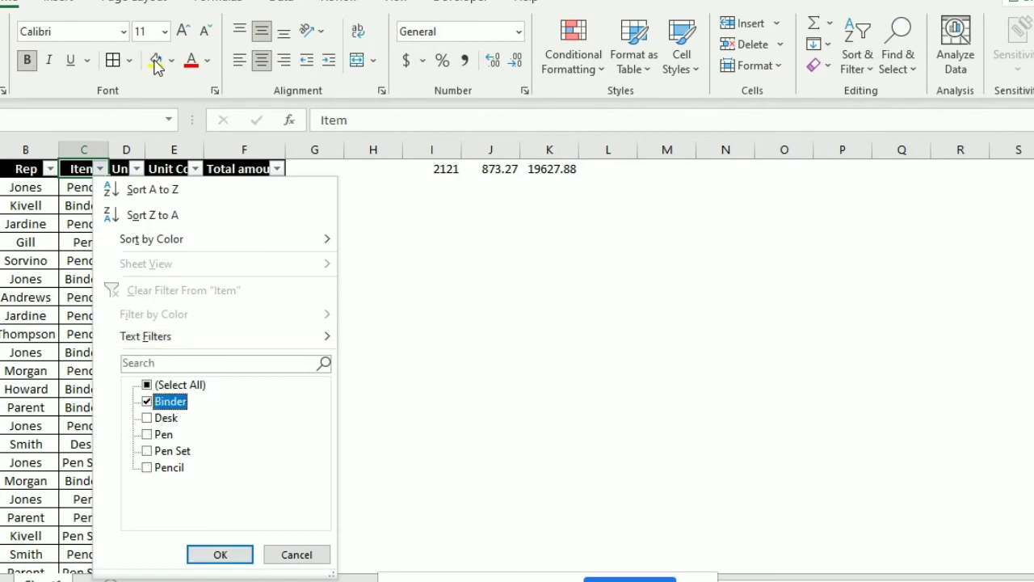
pyautogui.press('Return')
# Compare the Units subtotal of the filtered Binder rows with the static totals in I1:K1.
pyautogui.press('Right')
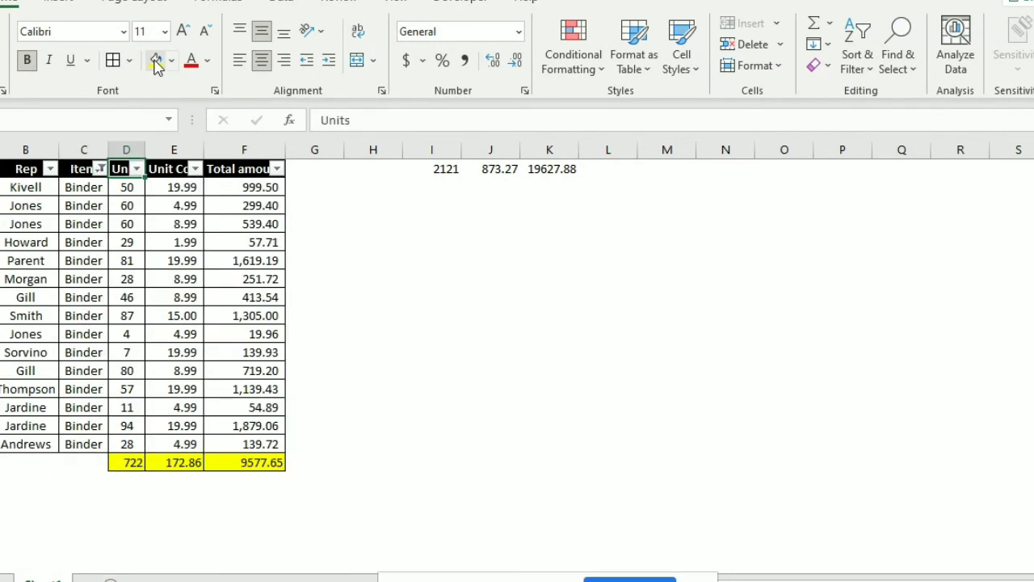
pyautogui.hotkey('ctrl', 'Down')
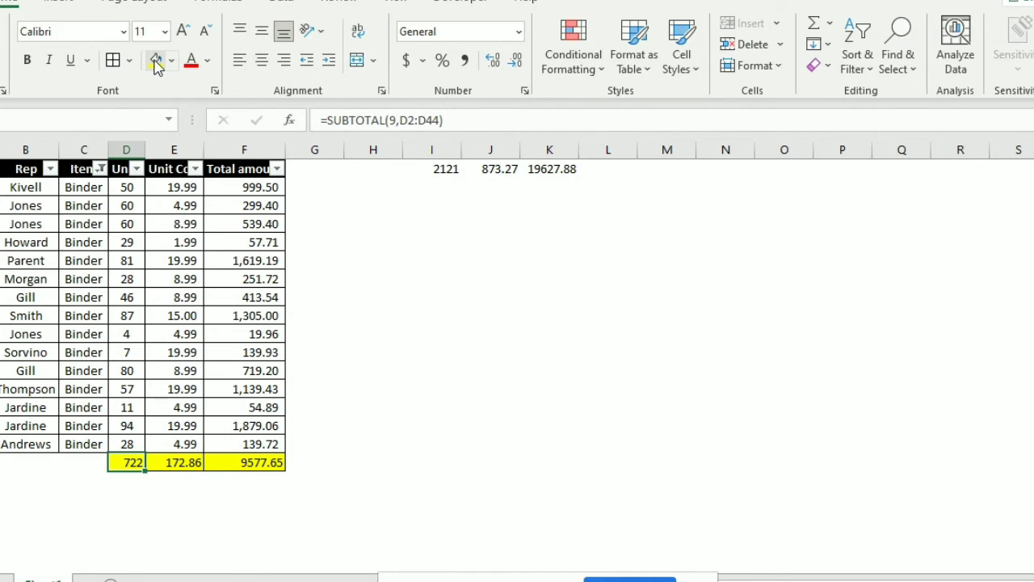
pyautogui.hotkey('ctrl', 'Up')
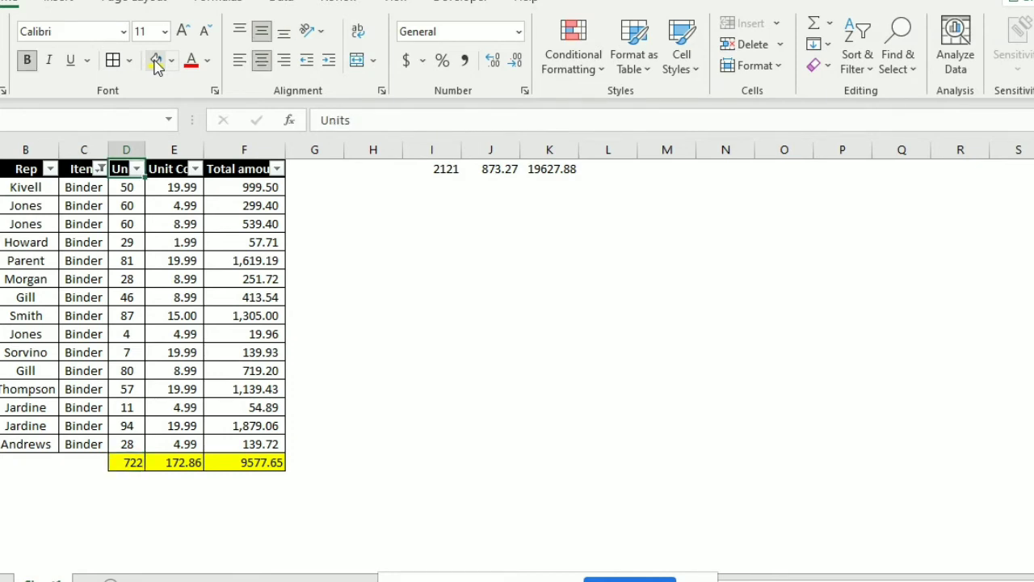
pyautogui.press('Right')
pyautogui.press('Right')
pyautogui.press('Right')
pyautogui.press('Right')
pyautogui.press('Right')
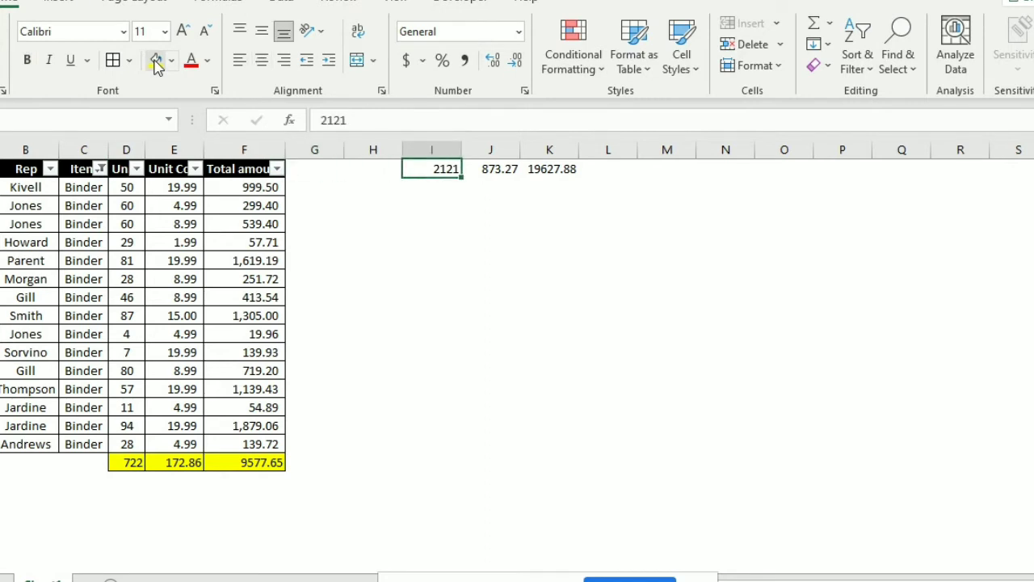
pyautogui.hotkey('ctrl', 'shift', 'Right')
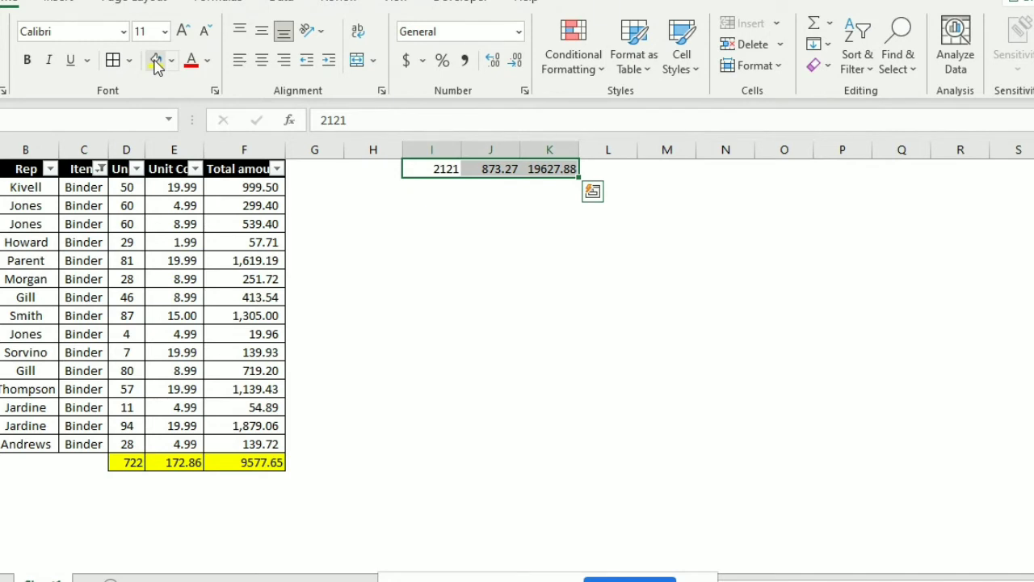
pyautogui.hotkey('ctrl', 'shift', 'Left')
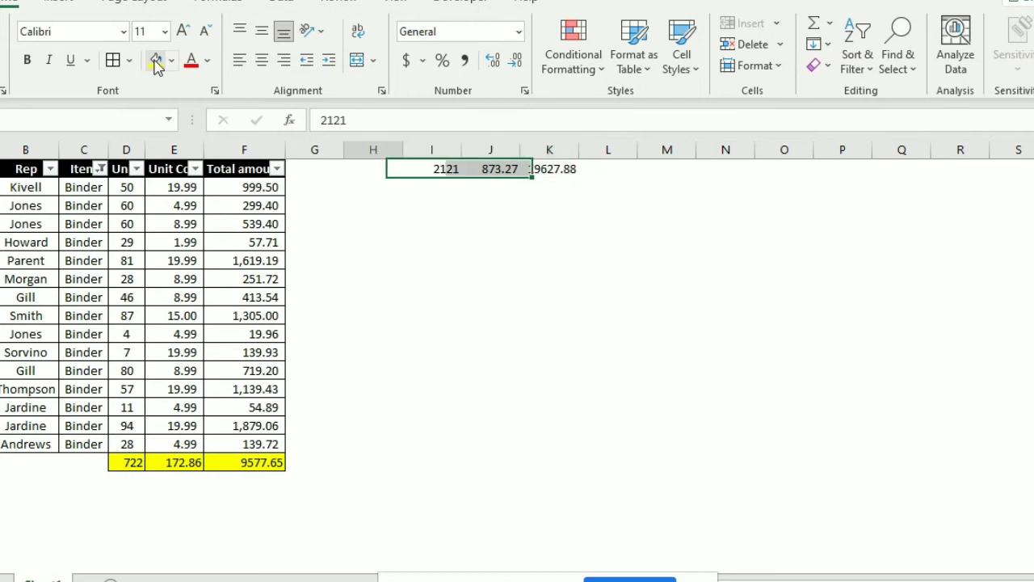
# Examine the Units subtotal formula again alongside the filtered Item column.
pyautogui.press('Left')
pyautogui.press('Left')
pyautogui.press('Left')
pyautogui.press('Left')
pyautogui.press('Left')
pyautogui.press('Left')
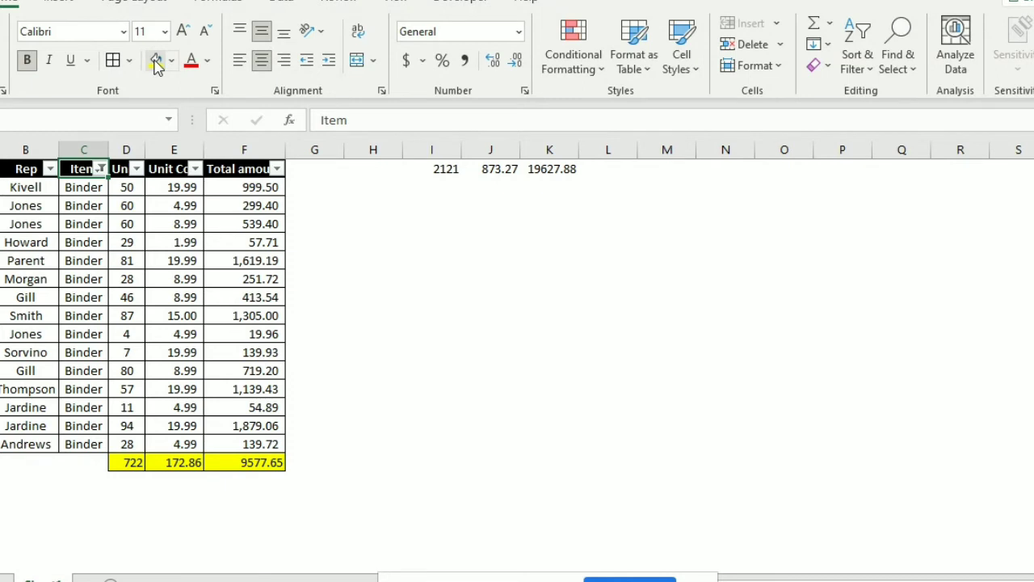
pyautogui.press('Right')
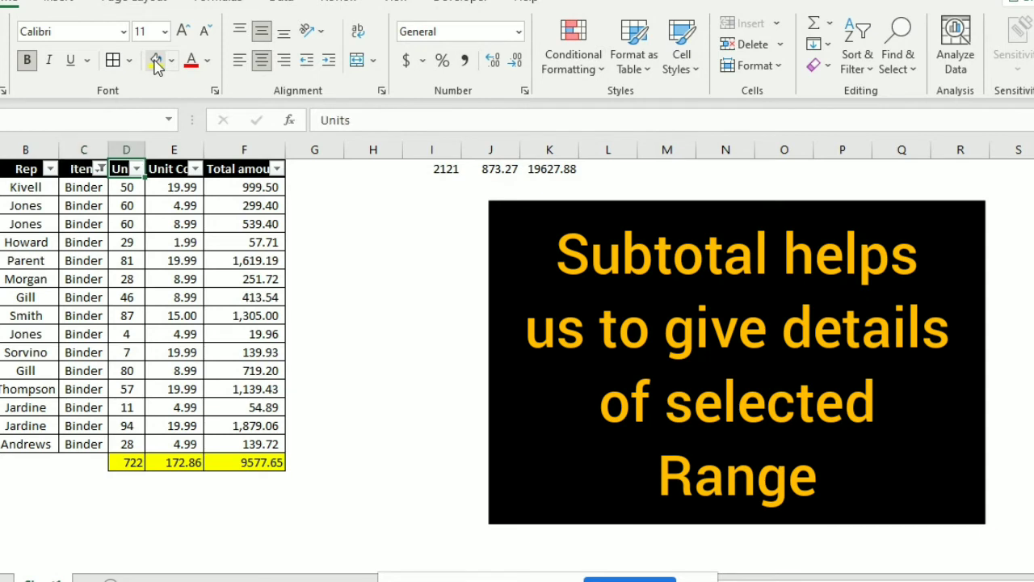
pyautogui.hotkey('ctrl', 'Down')
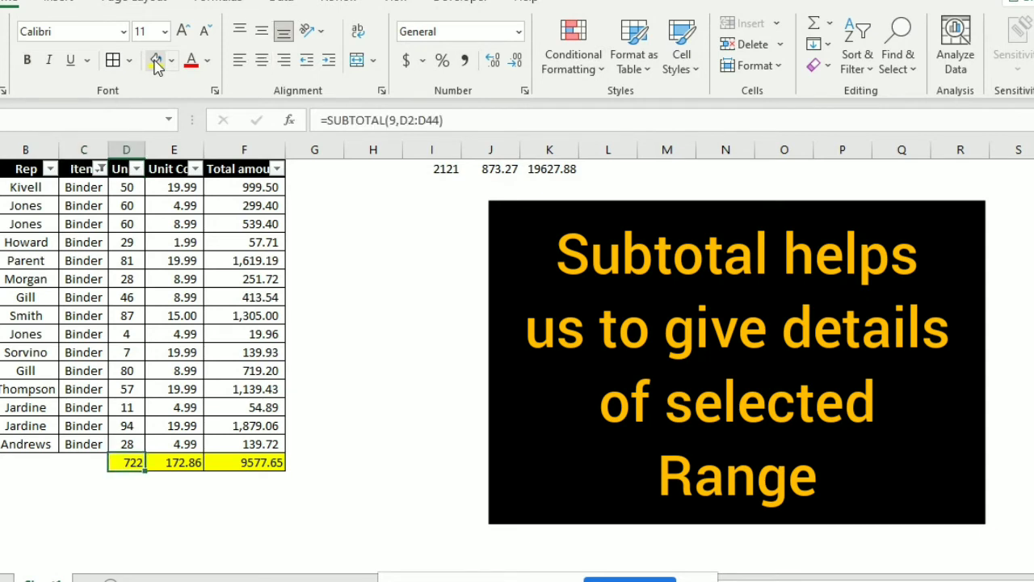
pyautogui.hotkey('ctrl', 'Up')
pyautogui.press('Left')
pyautogui.press('Down')
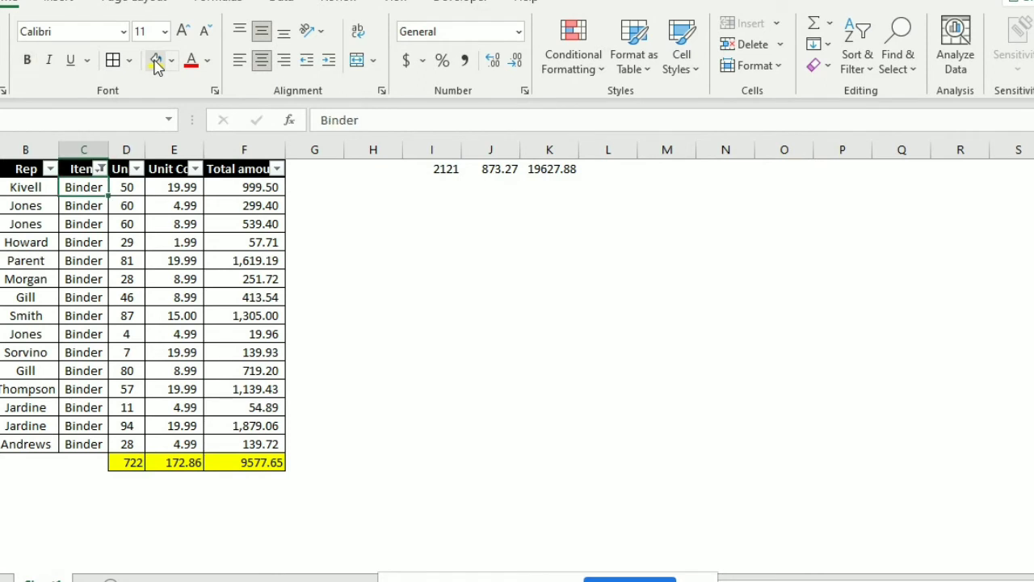
pyautogui.press('Up')
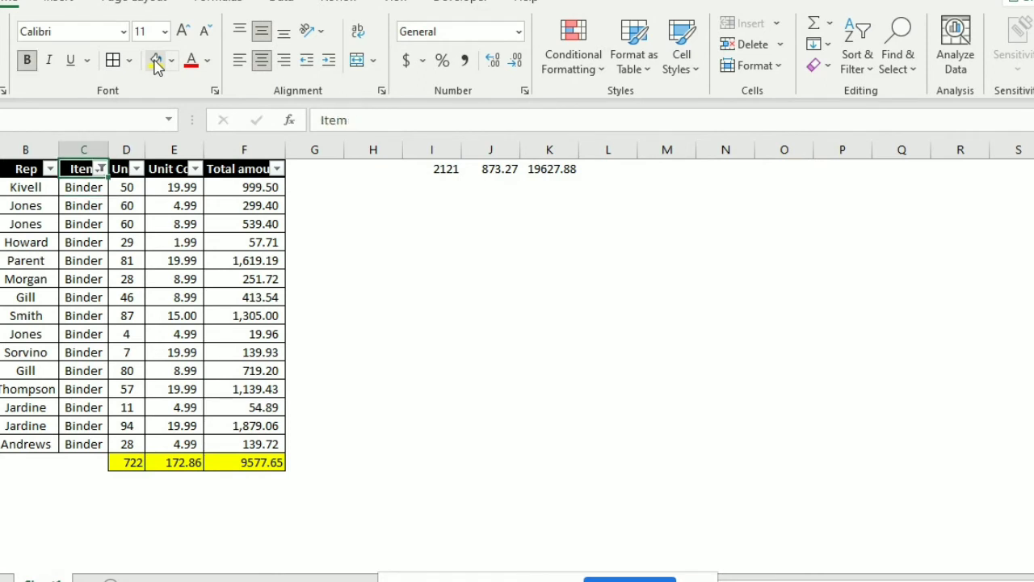
# Filter the Region column to show only Central, keeping the Binder filter on the Item column.
pyautogui.press('Left')
pyautogui.press('Left')
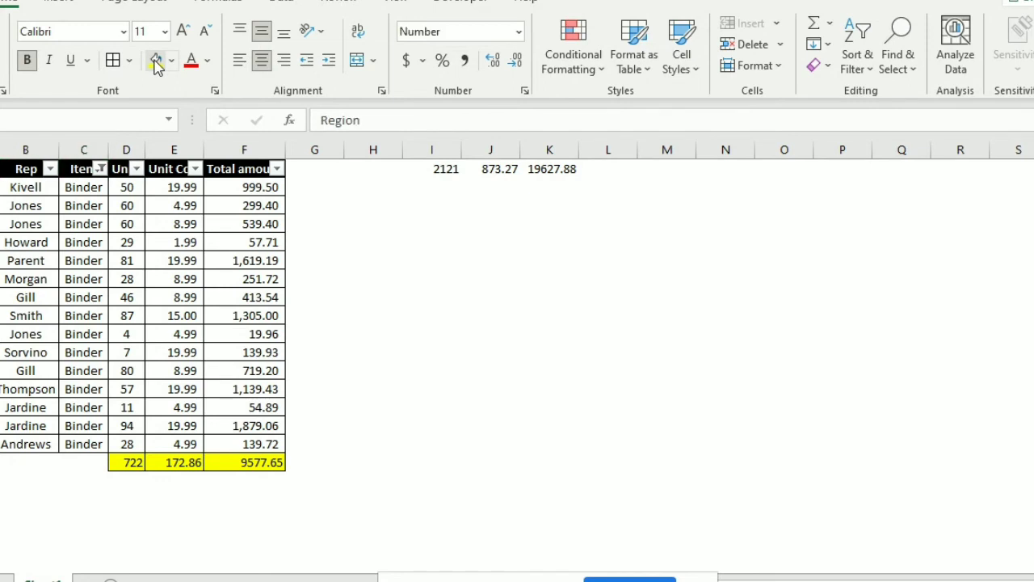
pyautogui.hotkey('alt', 'Down')
pyautogui.press('Down')
pyautogui.press('Down')
pyautogui.press('Down')
pyautogui.press('Down')
pyautogui.press('Down')
pyautogui.press('Down')
pyautogui.press('Down')
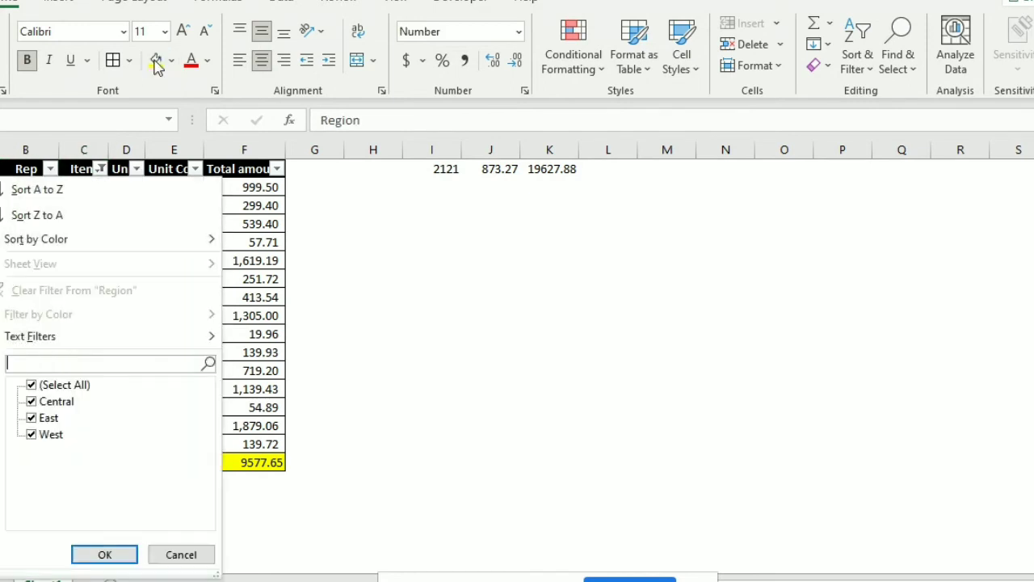
pyautogui.press('space')
pyautogui.press('Down')
pyautogui.press('space')
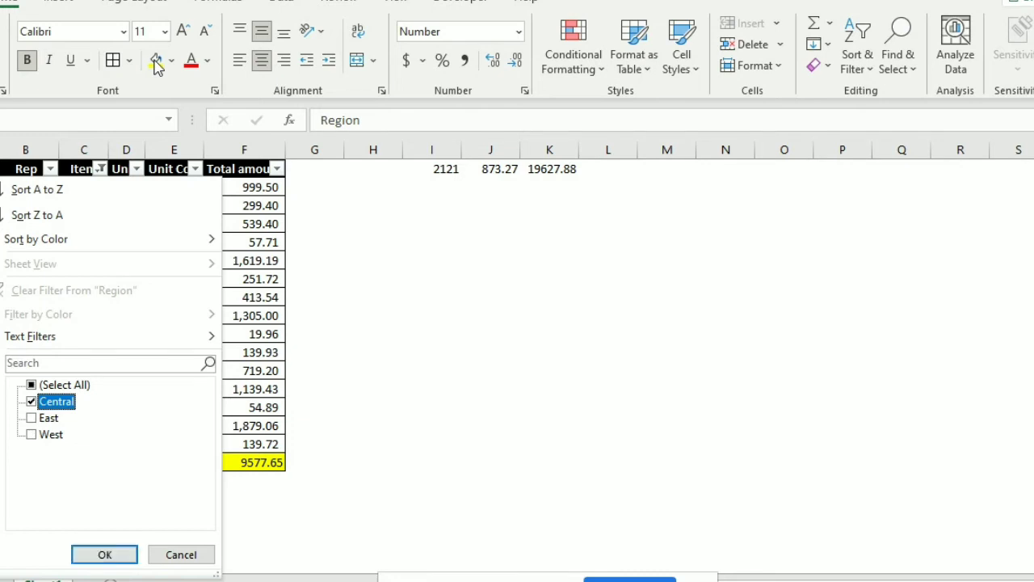
pyautogui.press('Return')
# Review the rows remaining under the combined Region and Item filters, from the headings down to the last Binder row.
pyautogui.press('Right')
pyautogui.press('Right')
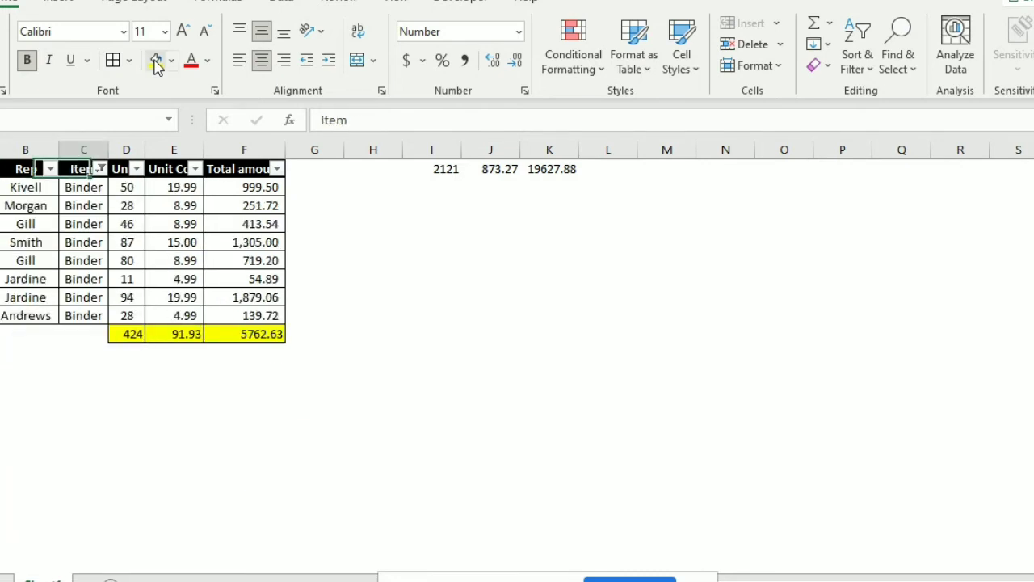
pyautogui.press('Left')
pyautogui.press('Left')
pyautogui.press('Down')
pyautogui.press('Up')
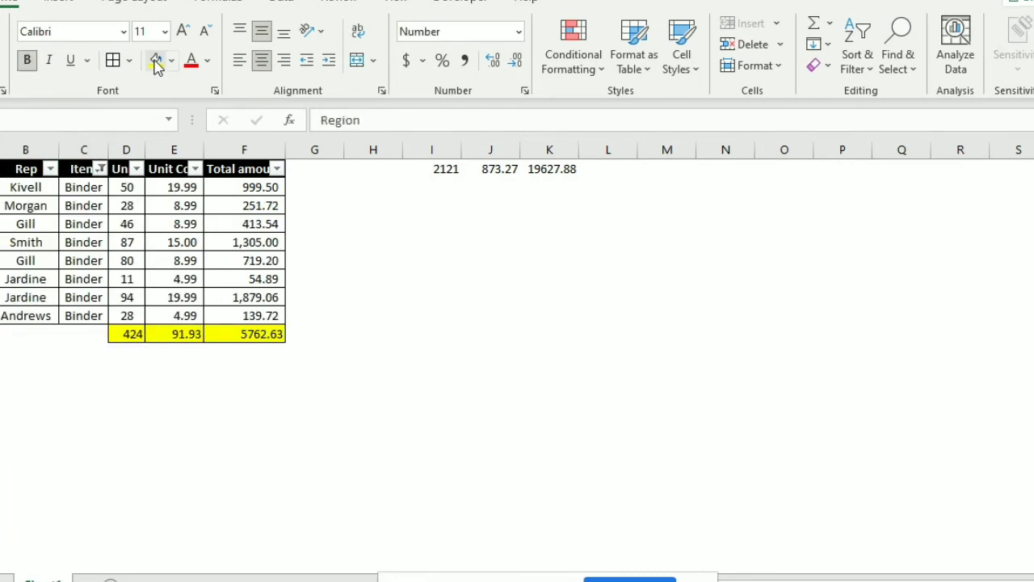
pyautogui.press('Right')
pyautogui.press('Right')
pyautogui.press('Down')
pyautogui.press('Right')
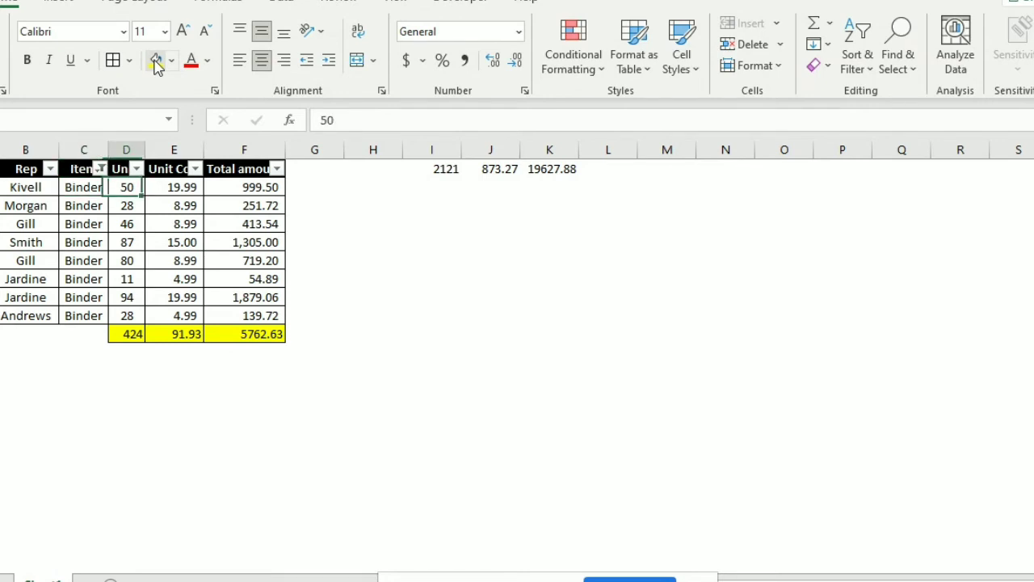
pyautogui.hotkey('ctrl', 'Down')
pyautogui.press('Up')
pyautogui.press('Left')
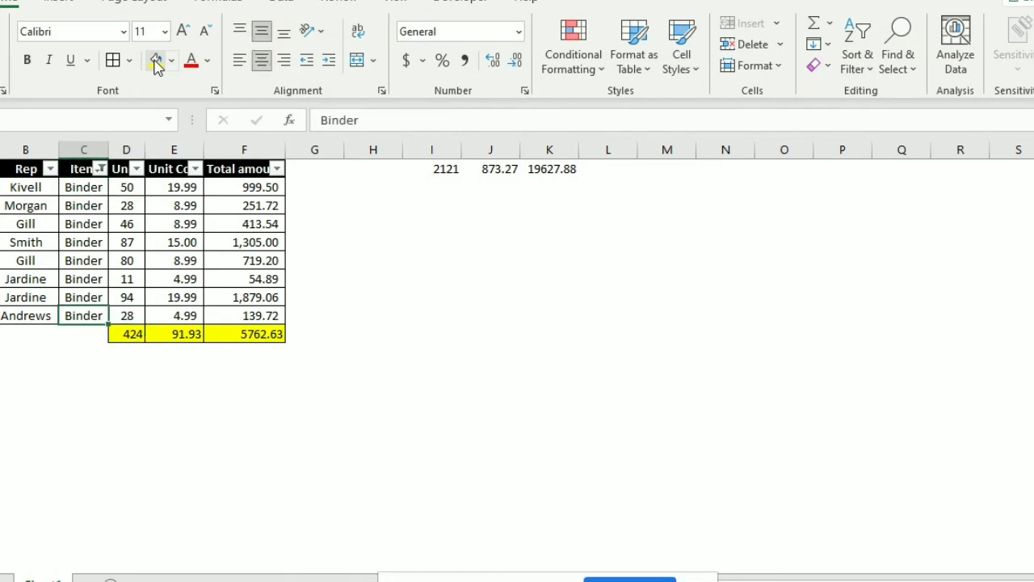
# Select the three subtotal cells below Units, Unit Cost and Total amount to check the totals for the filtered rows.
pyautogui.hotkey('ctrl', 'Up')
pyautogui.press('Down')
pyautogui.press('Right')
pyautogui.hotkey('ctrl', 'Down')
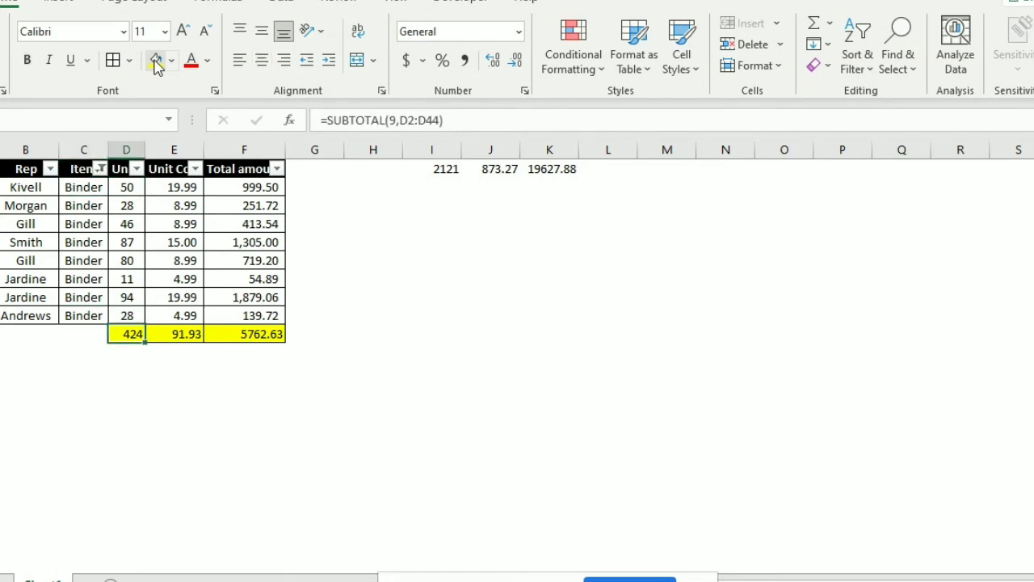
pyautogui.hotkey('shift', 'Right')
pyautogui.hotkey('shift', 'Right')
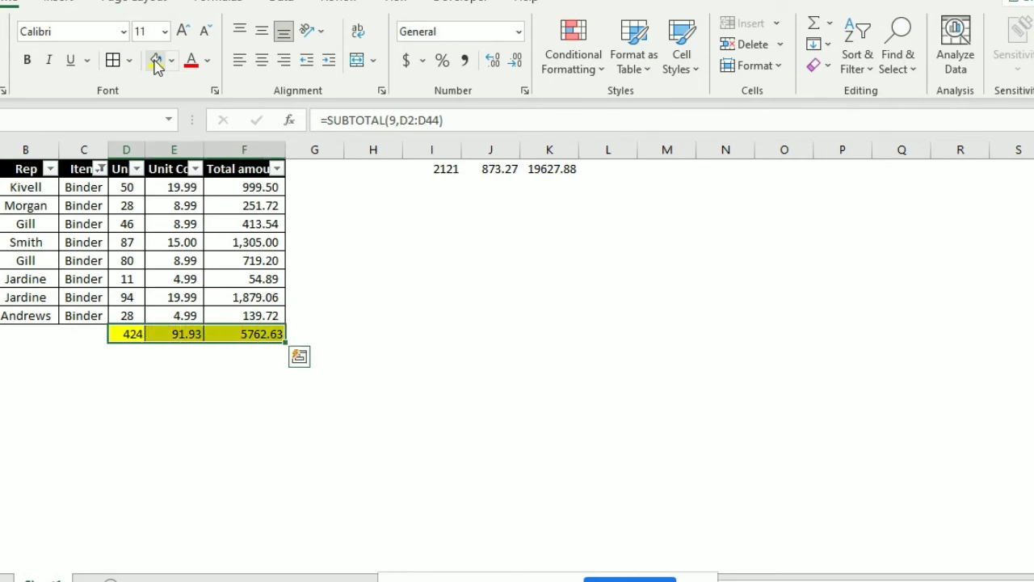